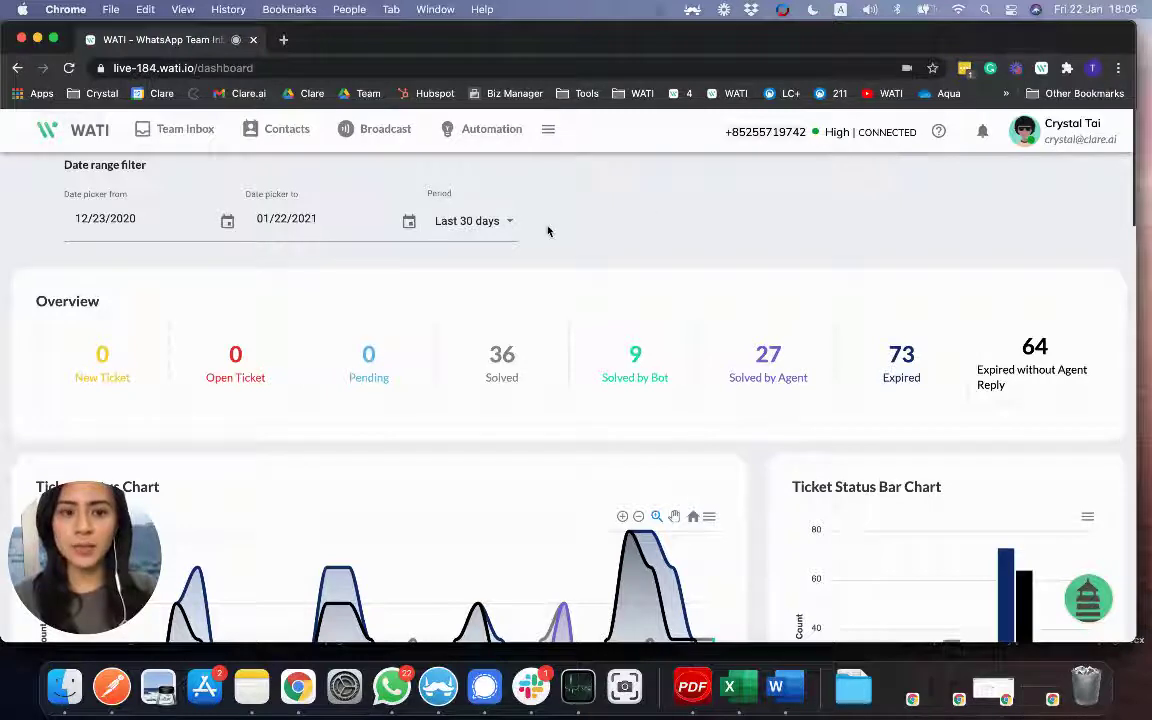
left_click(549, 130)
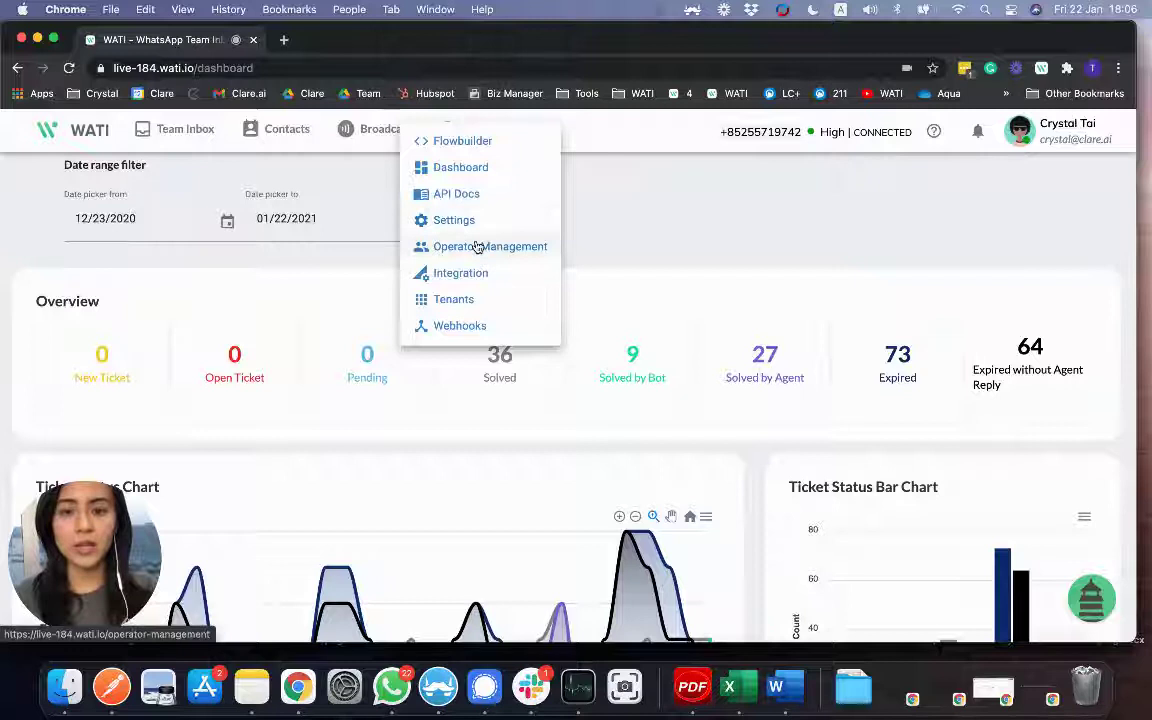
left_click(650, 258)
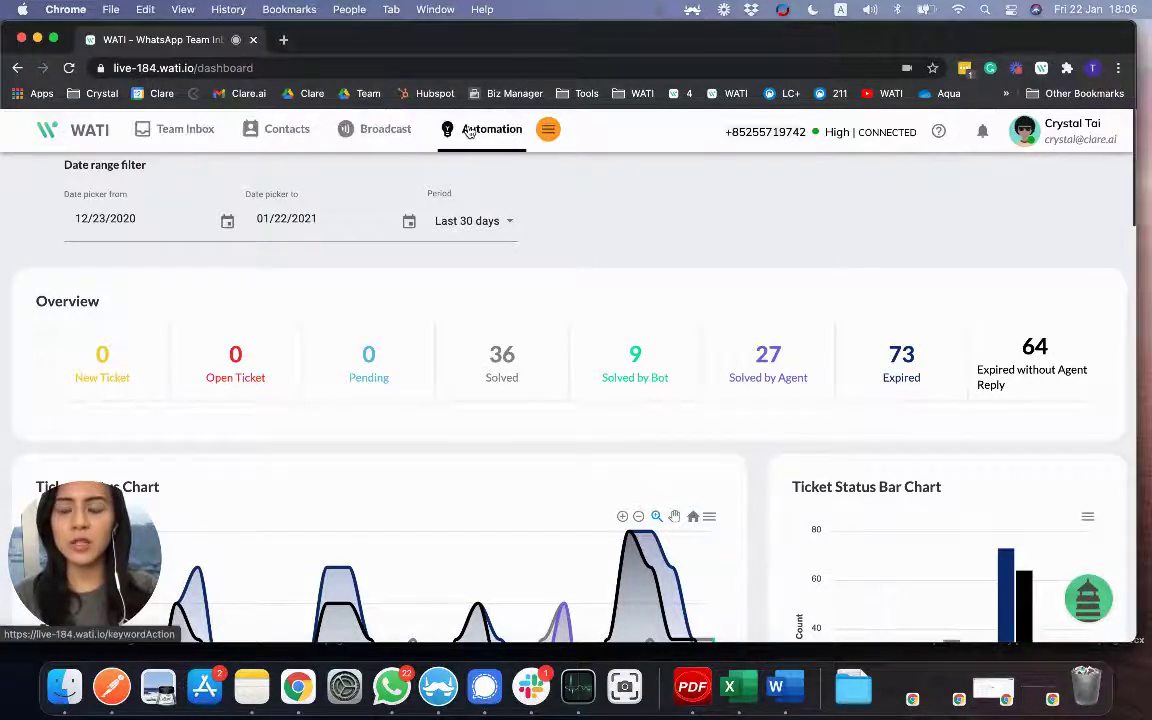
left_click(546, 130)
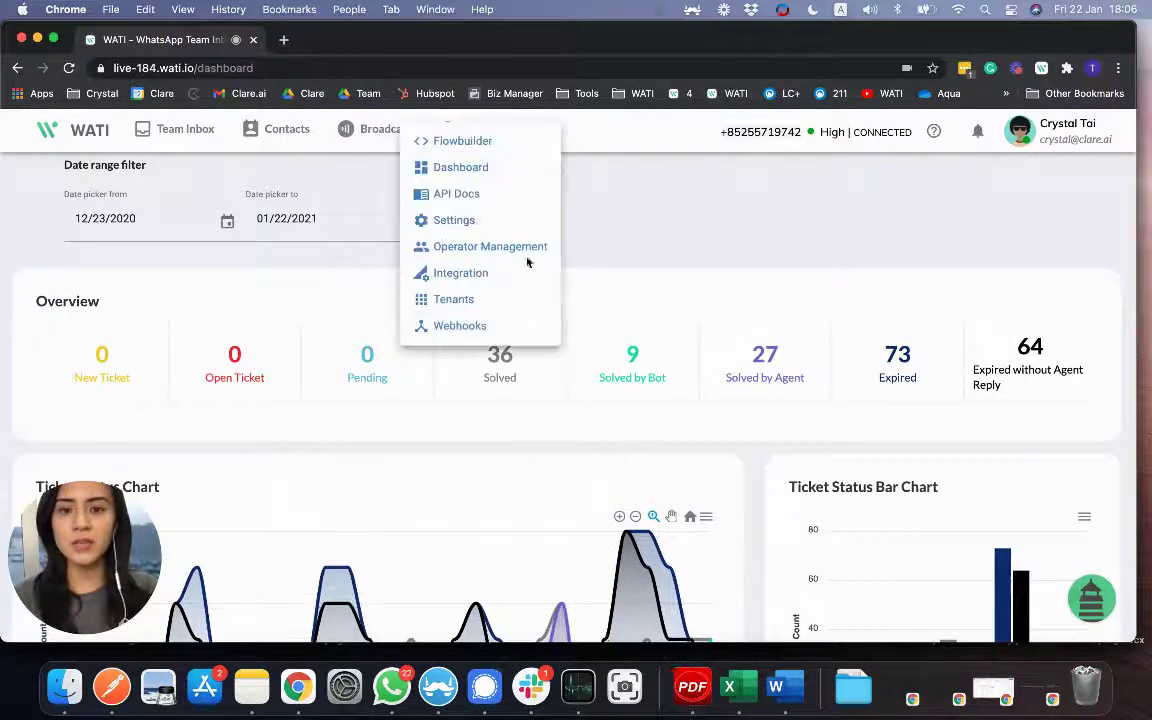
left_click(624, 141)
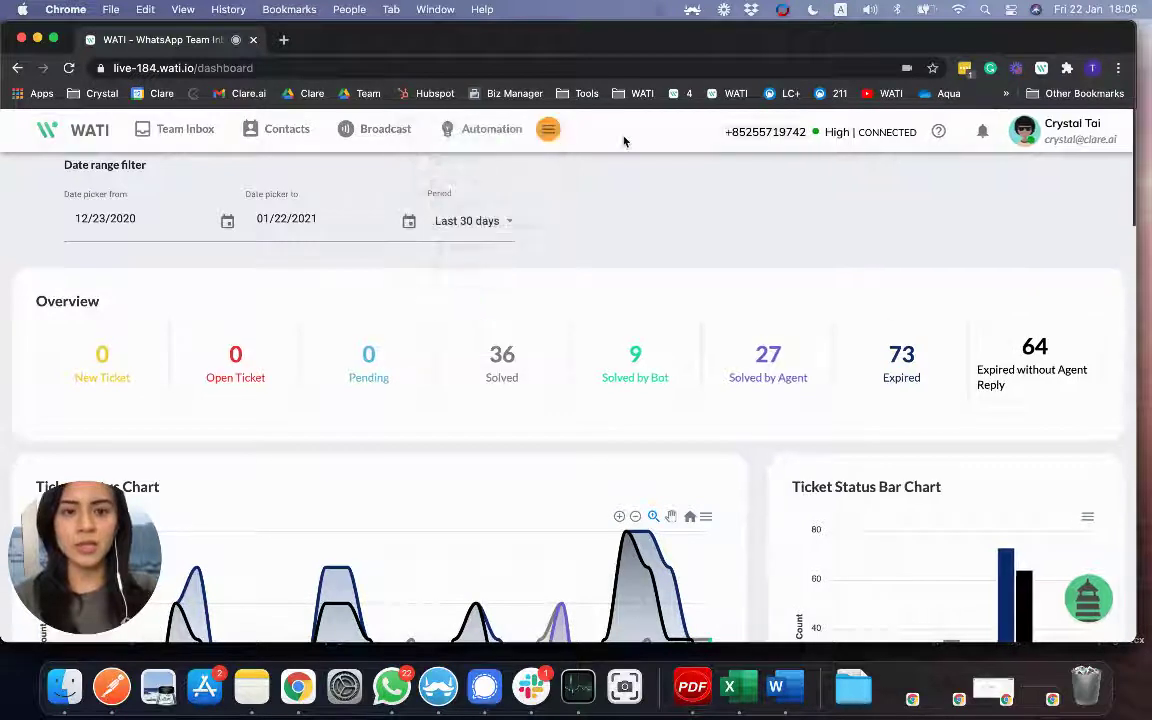
left_click_drag(656, 120, 806, 131)
left_click(761, 135)
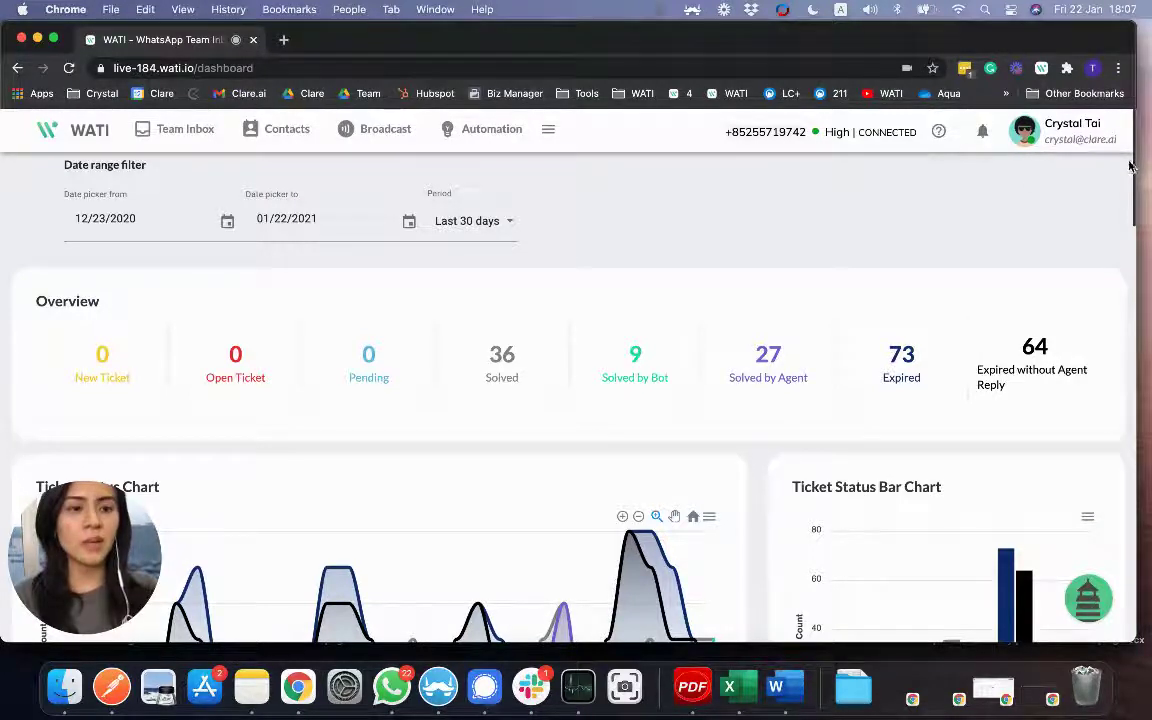
left_click_drag(1046, 122, 1098, 122)
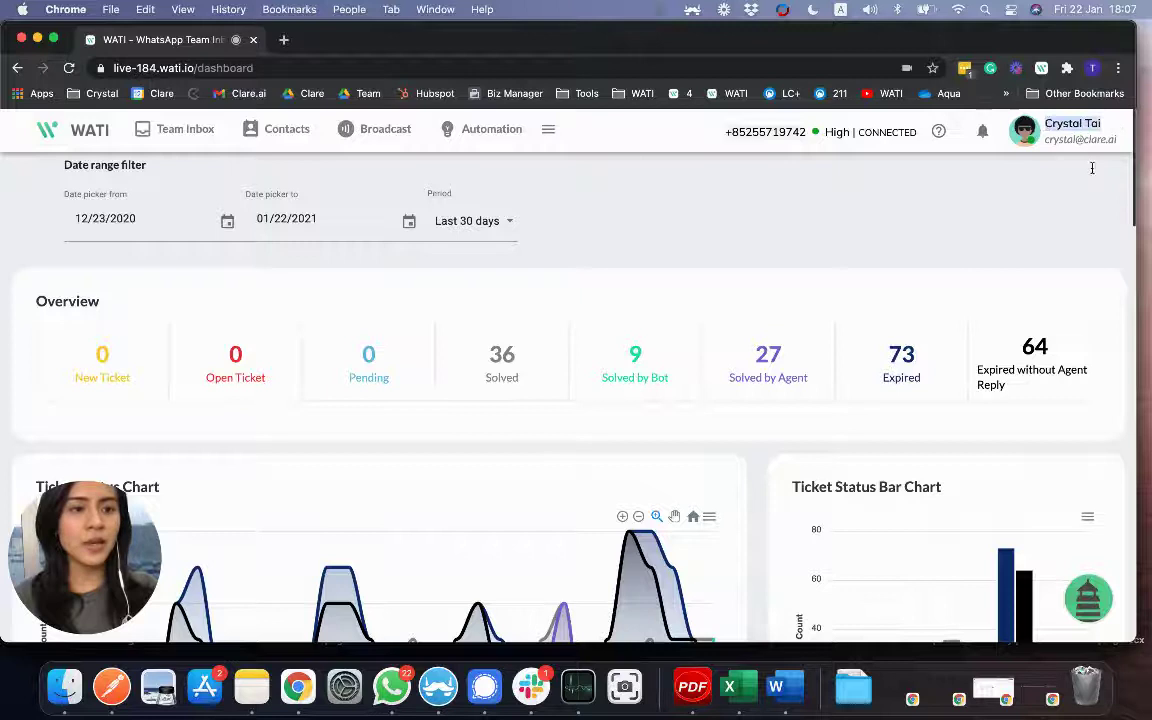
left_click(1080, 202)
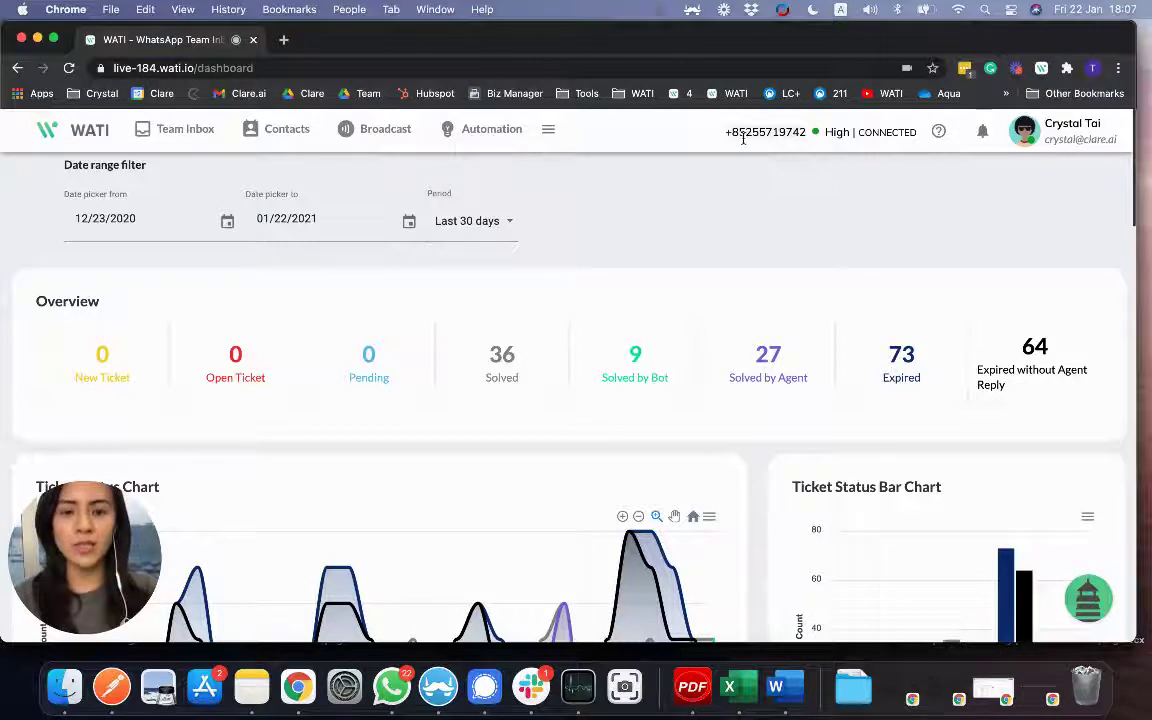
- Examine the dashboard's date period options, the ticket overview and the ticket status charts
left_click(472, 224)
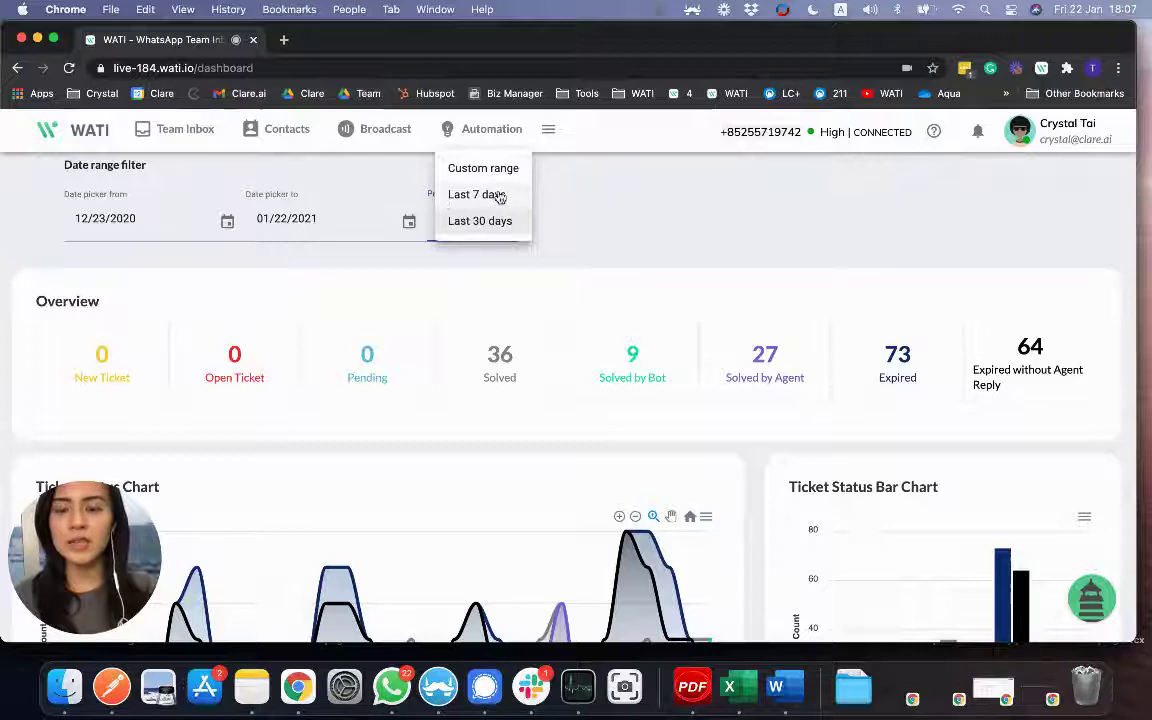
left_click(599, 204)
scroll(594, 293, "down", 3)
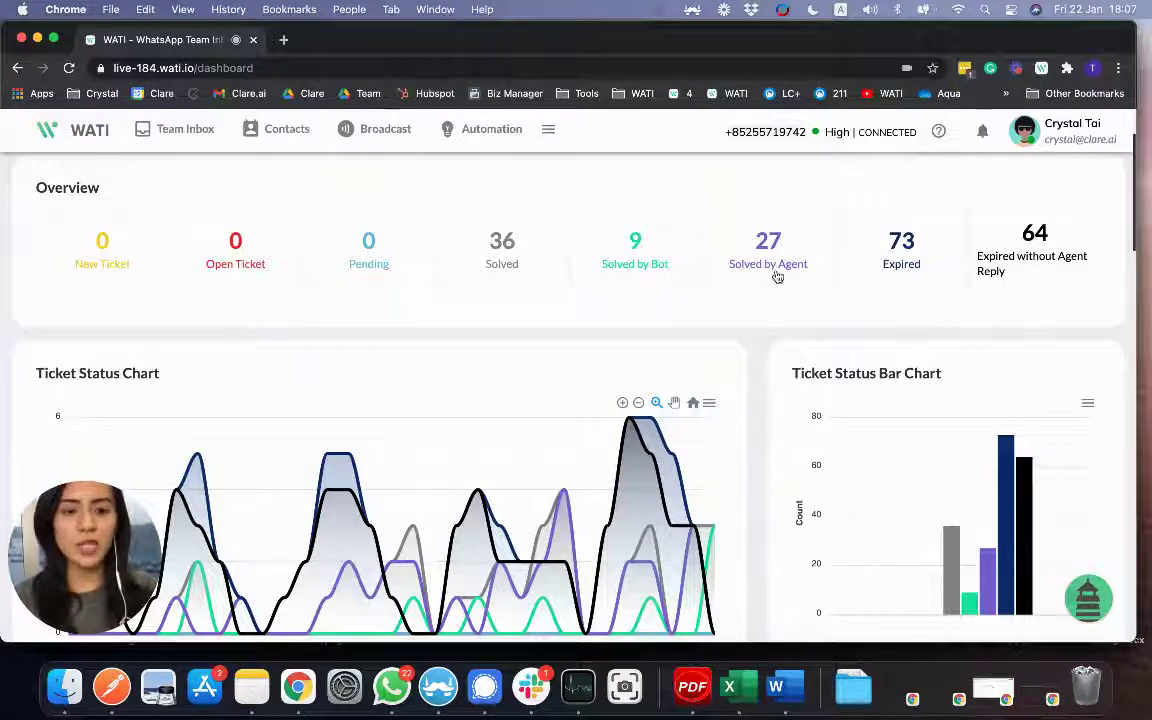
scroll(776, 278, "down", 1)
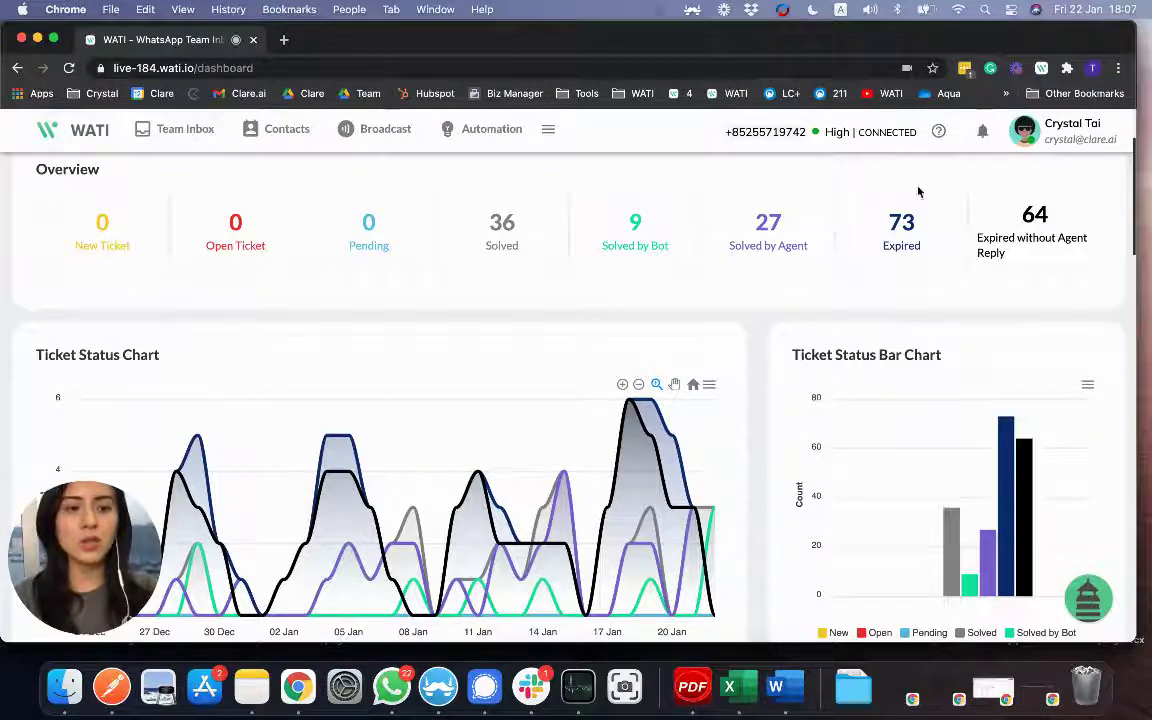
scroll(933, 342, "down", 5)
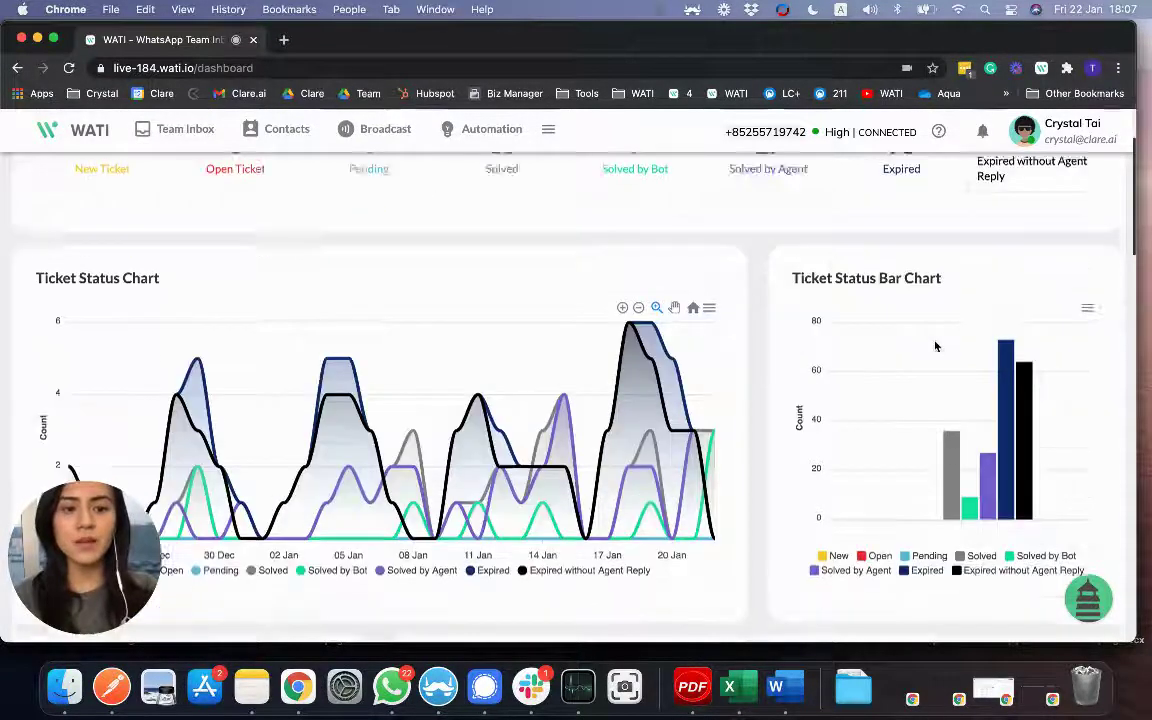
scroll(935, 344, "down", 5)
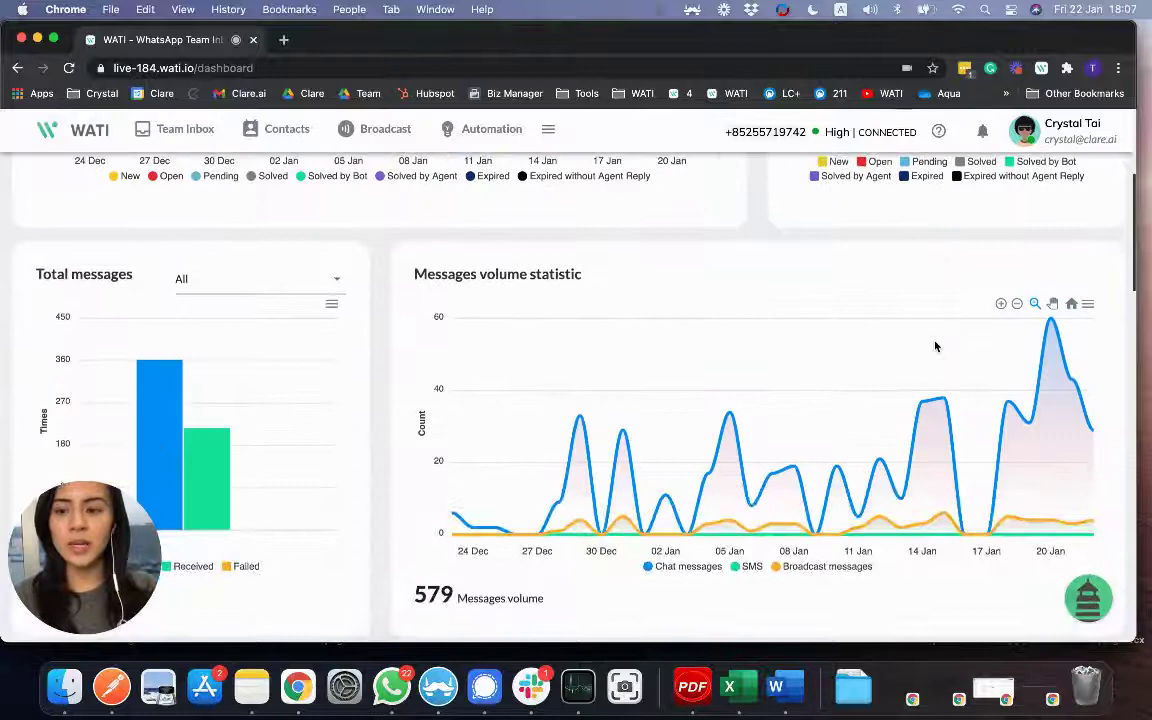
- Filter the Total messages chart by Customer Support Messages, check its sent bar, and switch the filter to Template Messages
scroll(295, 400, "down", 1)
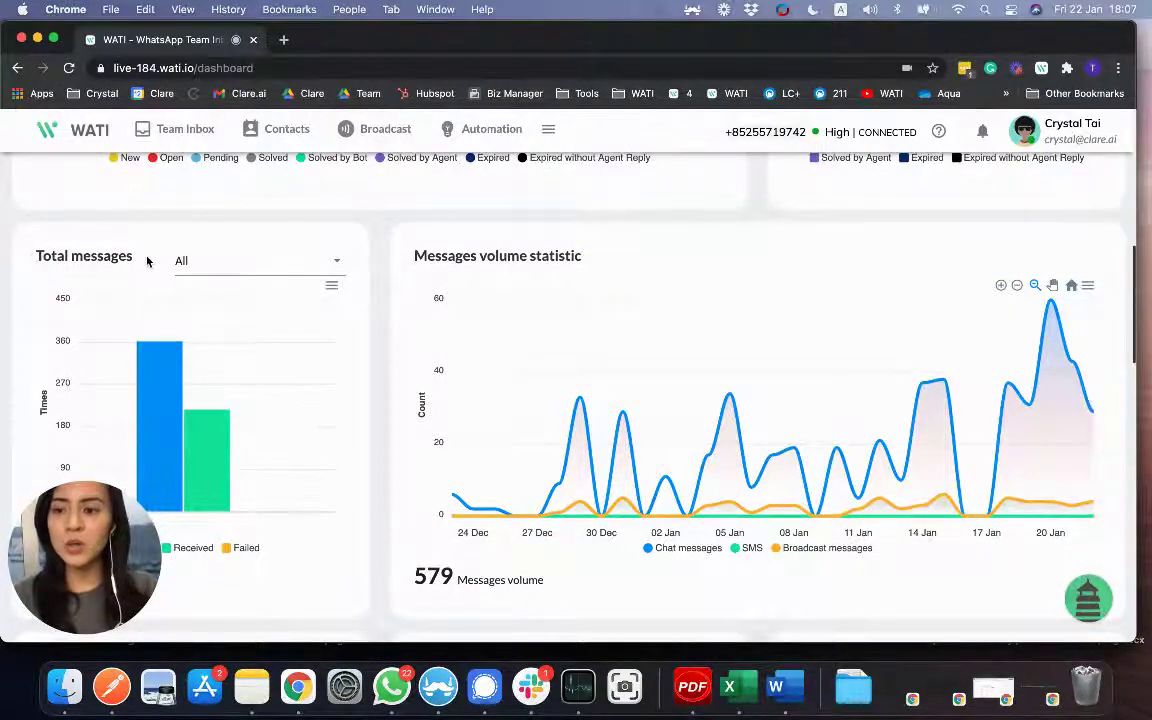
left_click(280, 261)
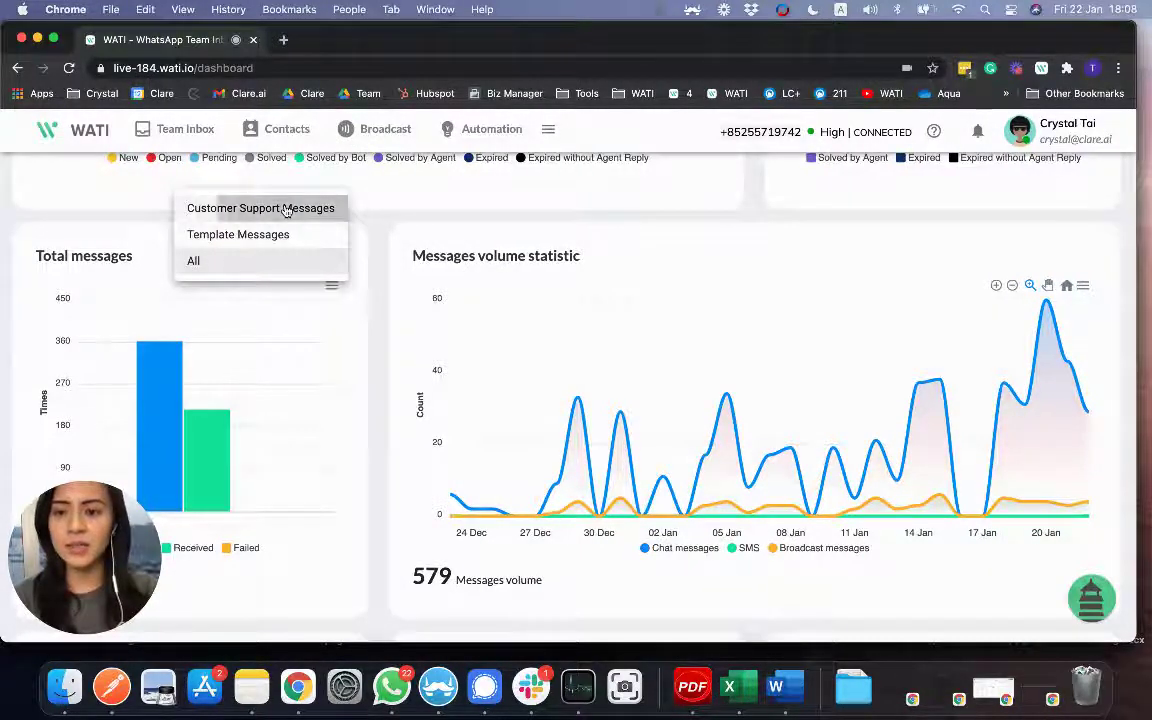
left_click(287, 207)
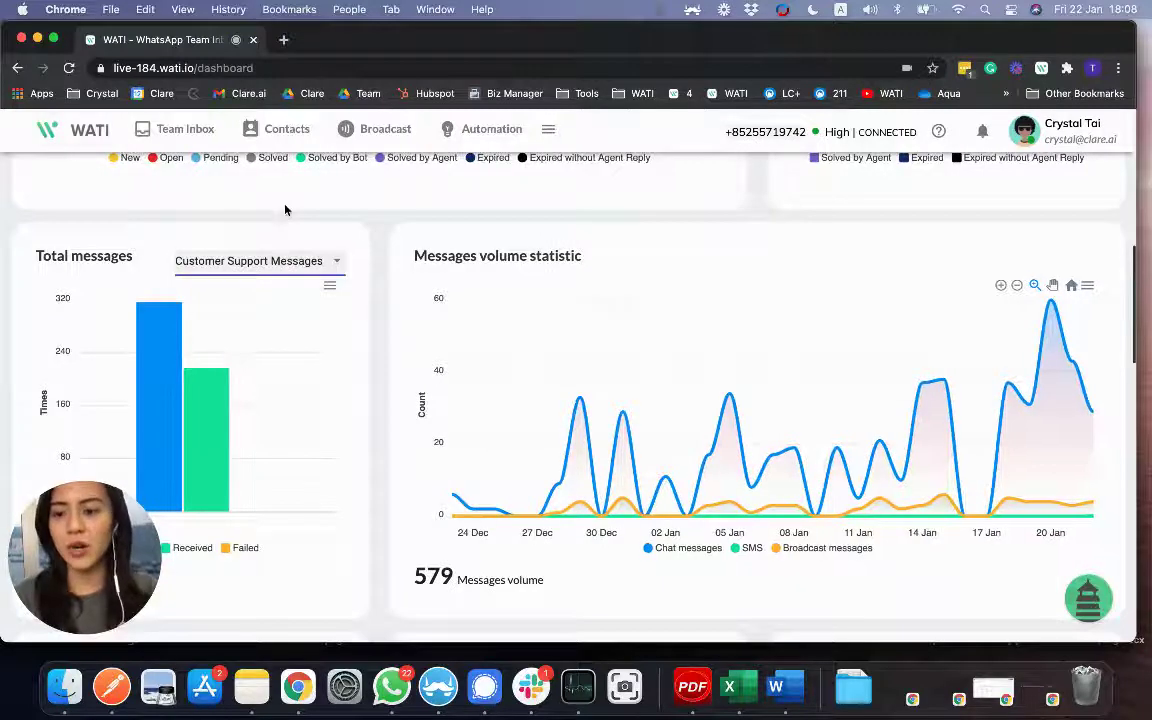
mouse_move(157, 350)
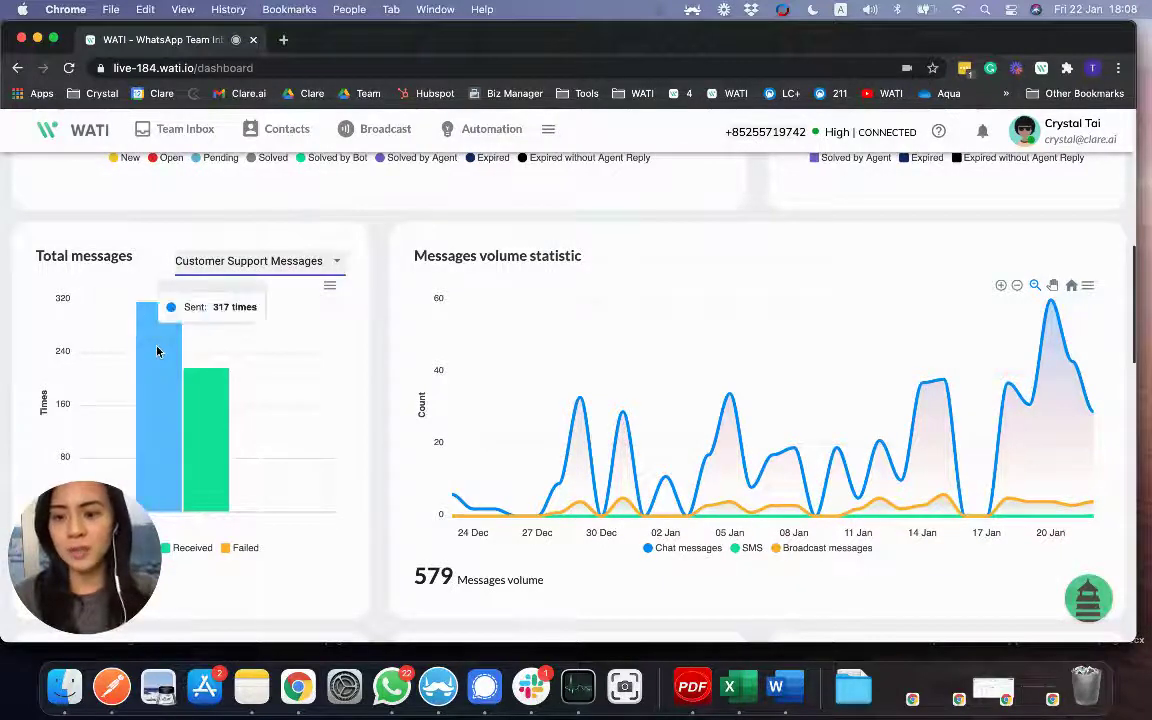
left_click(257, 262)
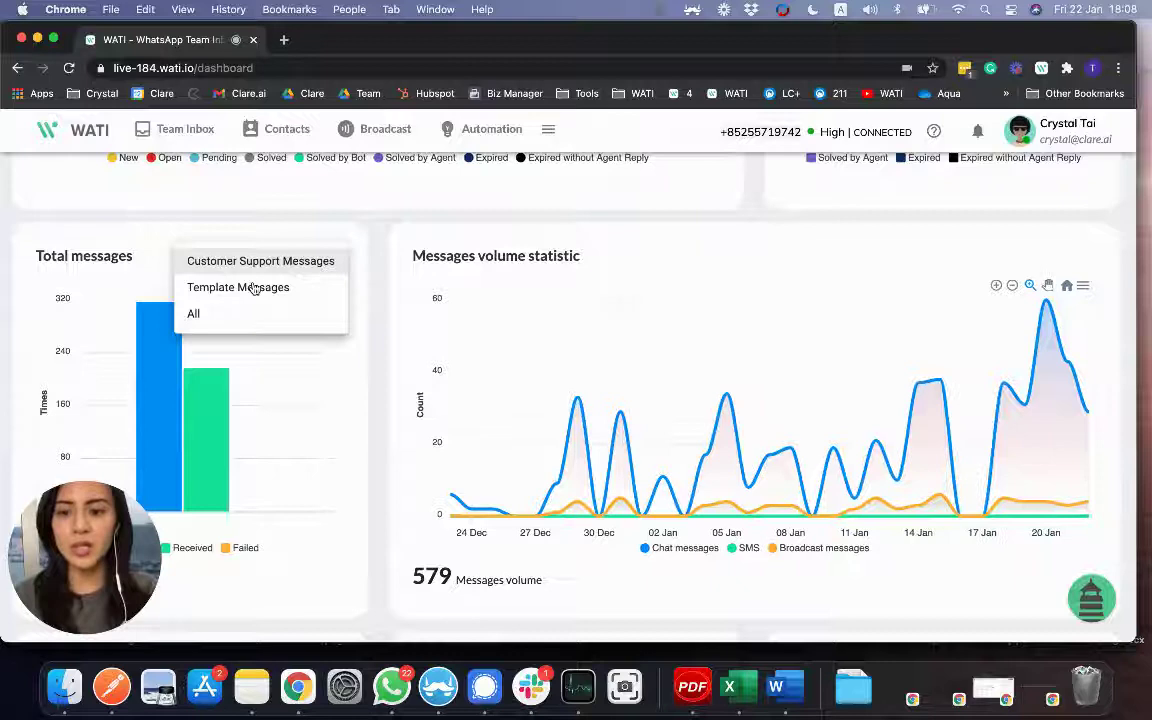
left_click(255, 288)
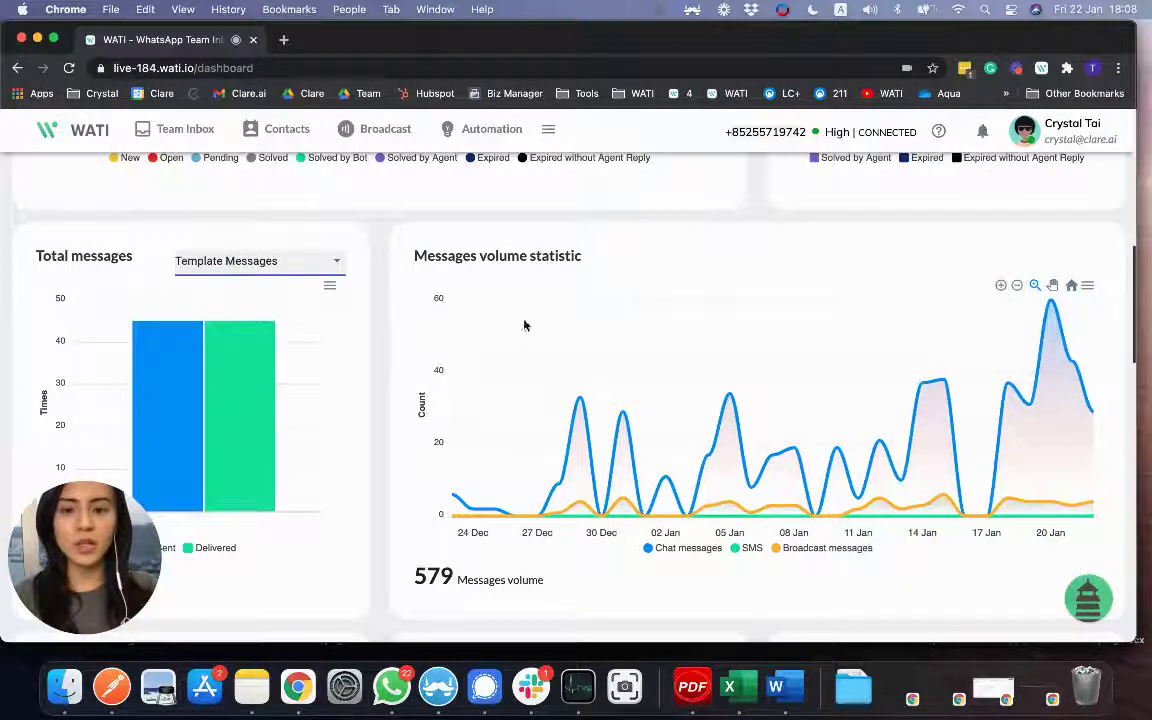
- Examine the daily values in the messages volume chart and the metric options for top operators by duration
mouse_move(603, 481)
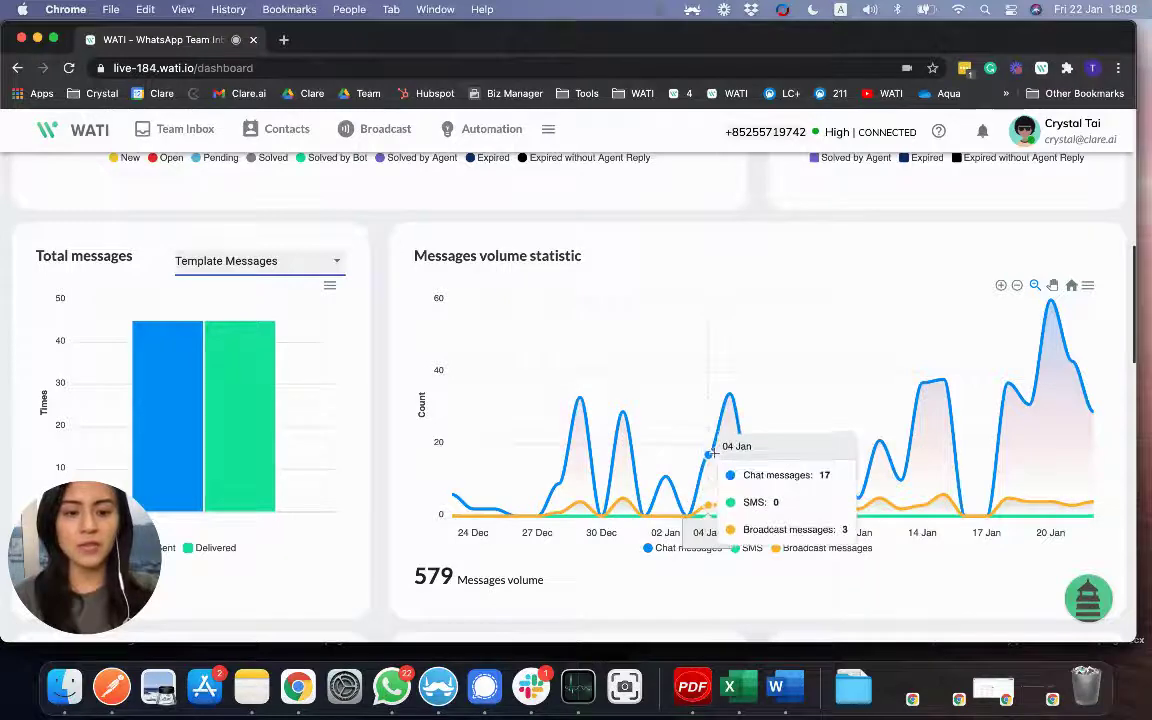
scroll(710, 455, "down", 5)
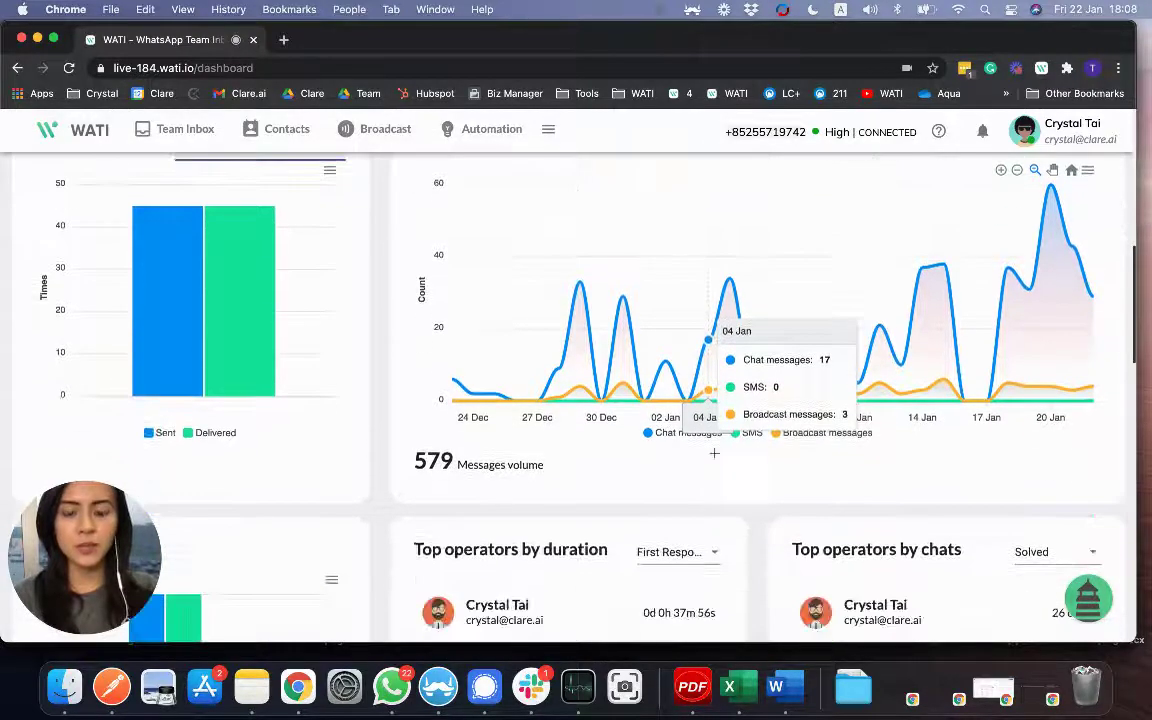
scroll(715, 458, "down", 3)
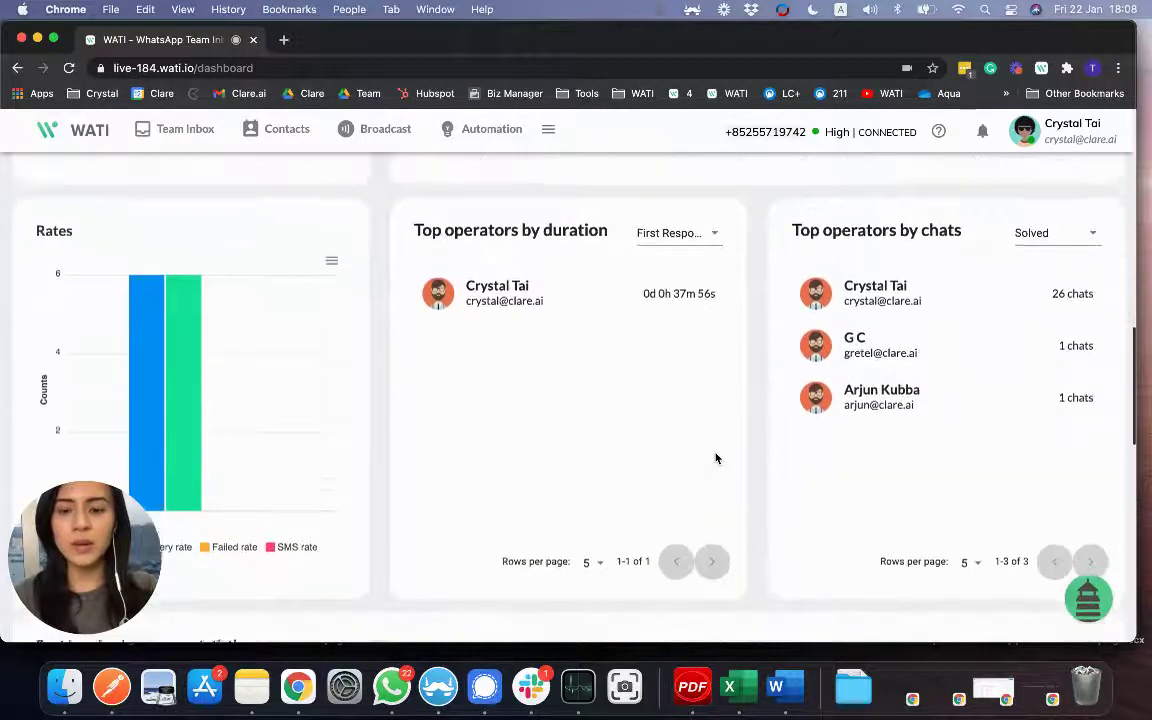
scroll(716, 458, "down", 1)
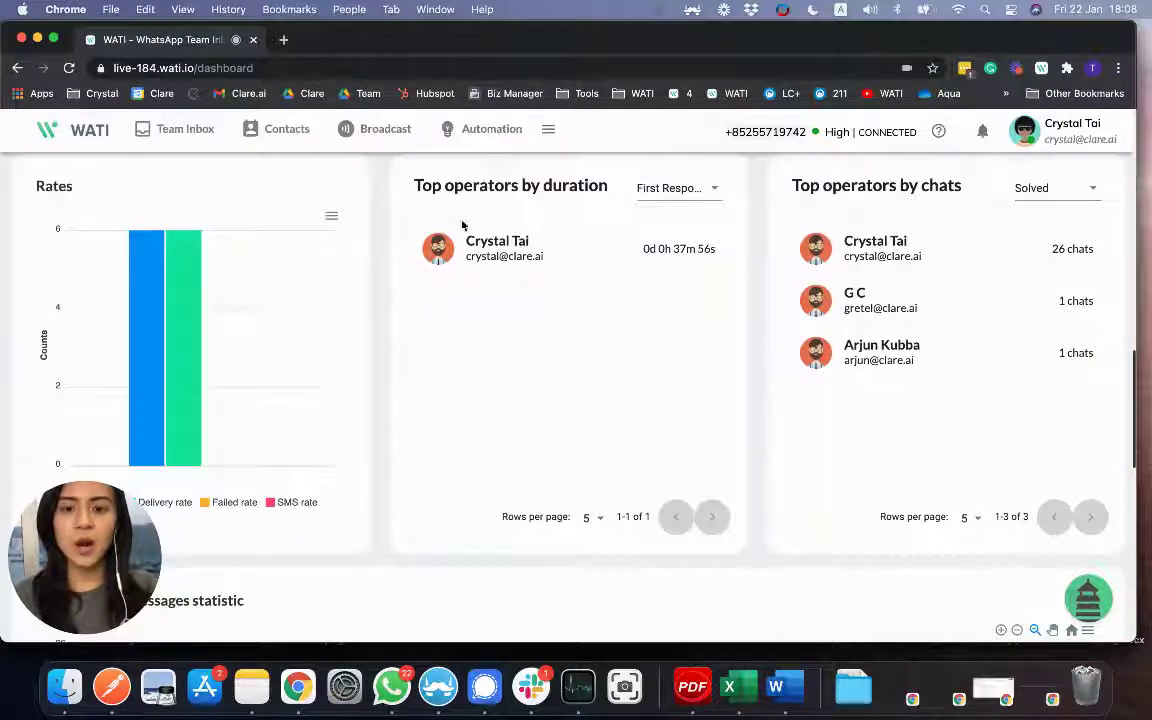
left_click(705, 189)
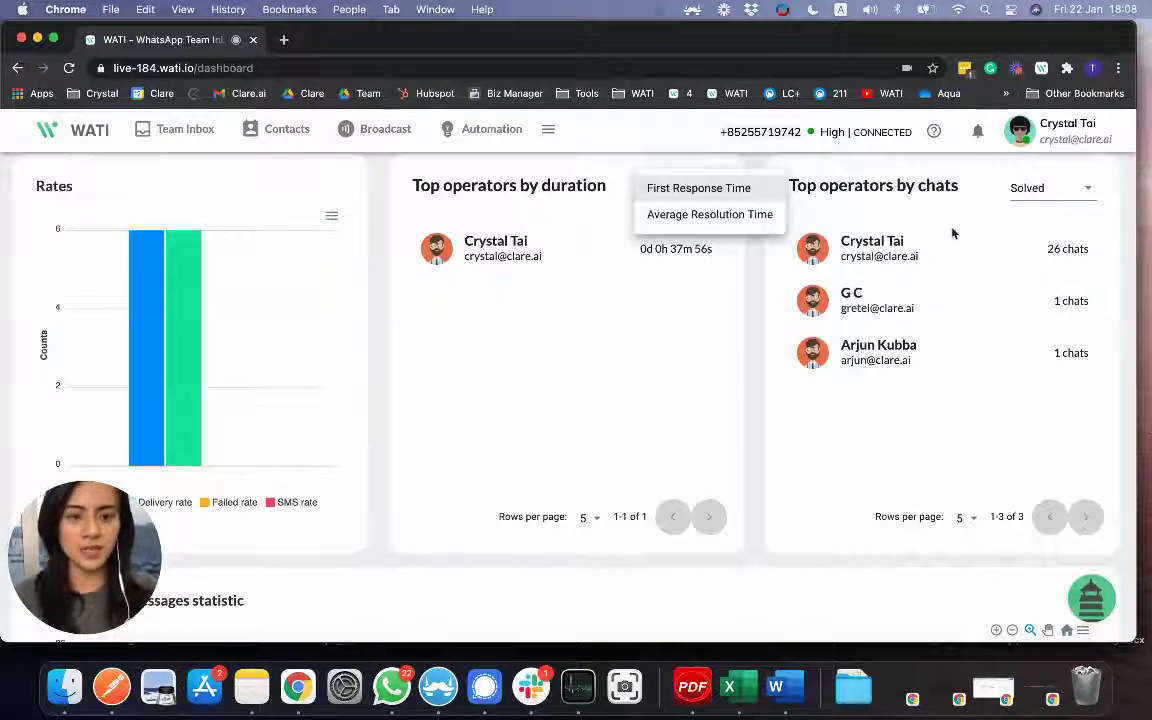
left_click(949, 402)
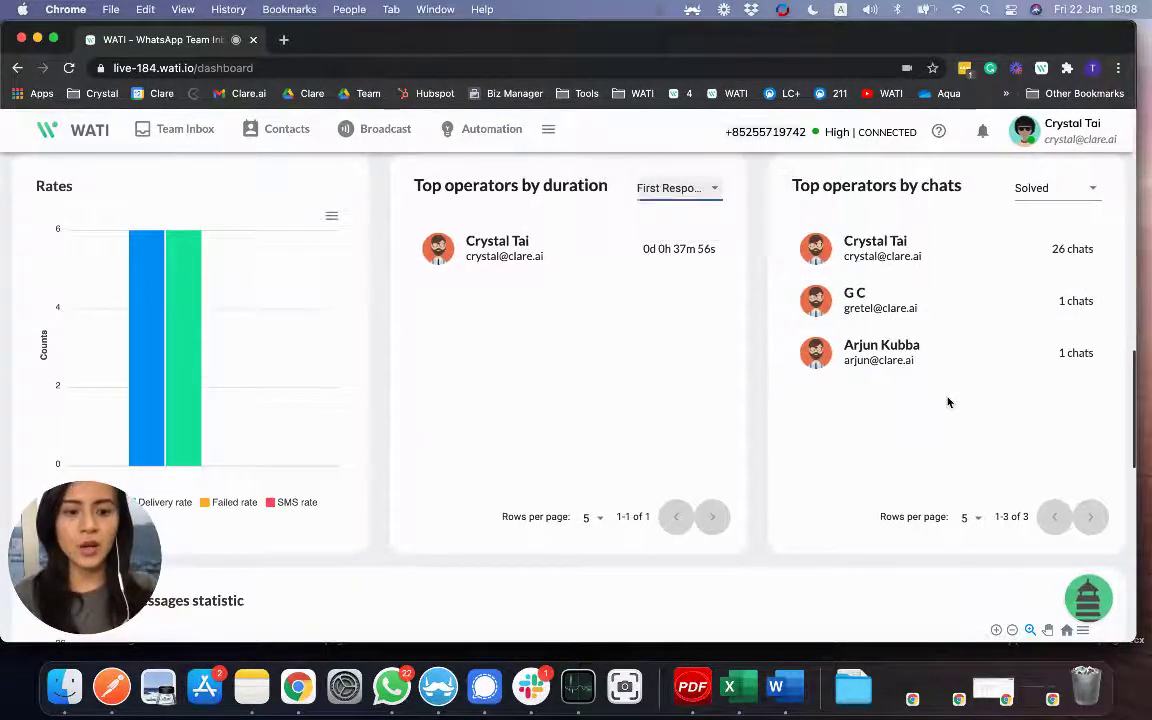
- Examine the sent/received messages statistic, the top issues and the download options of the Chats duration and count chart
scroll(949, 402, "down", 5)
scroll(949, 402, "down", 1)
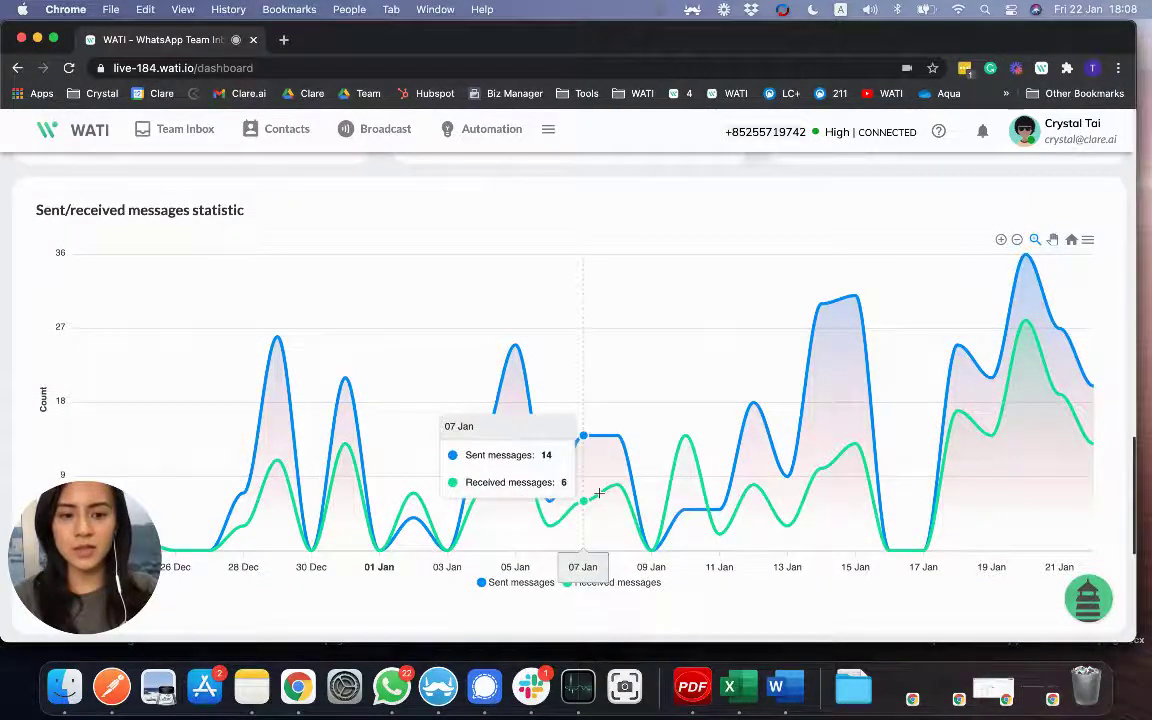
scroll(598, 493, "down", 5)
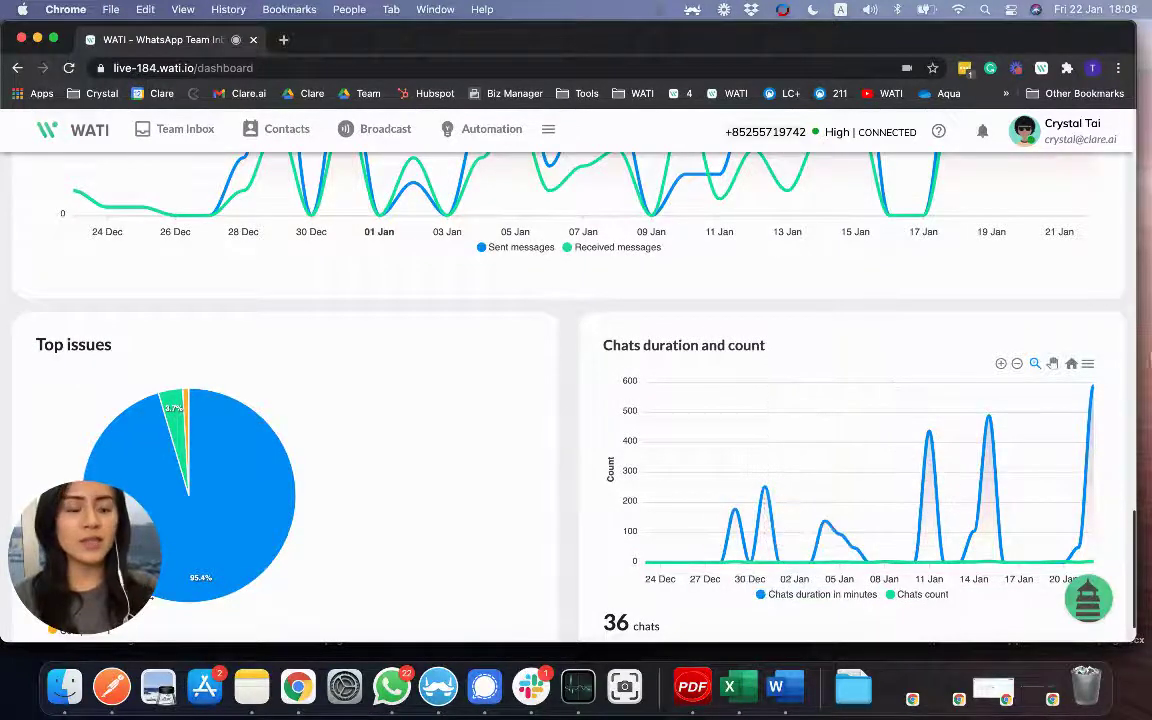
left_click(1089, 365)
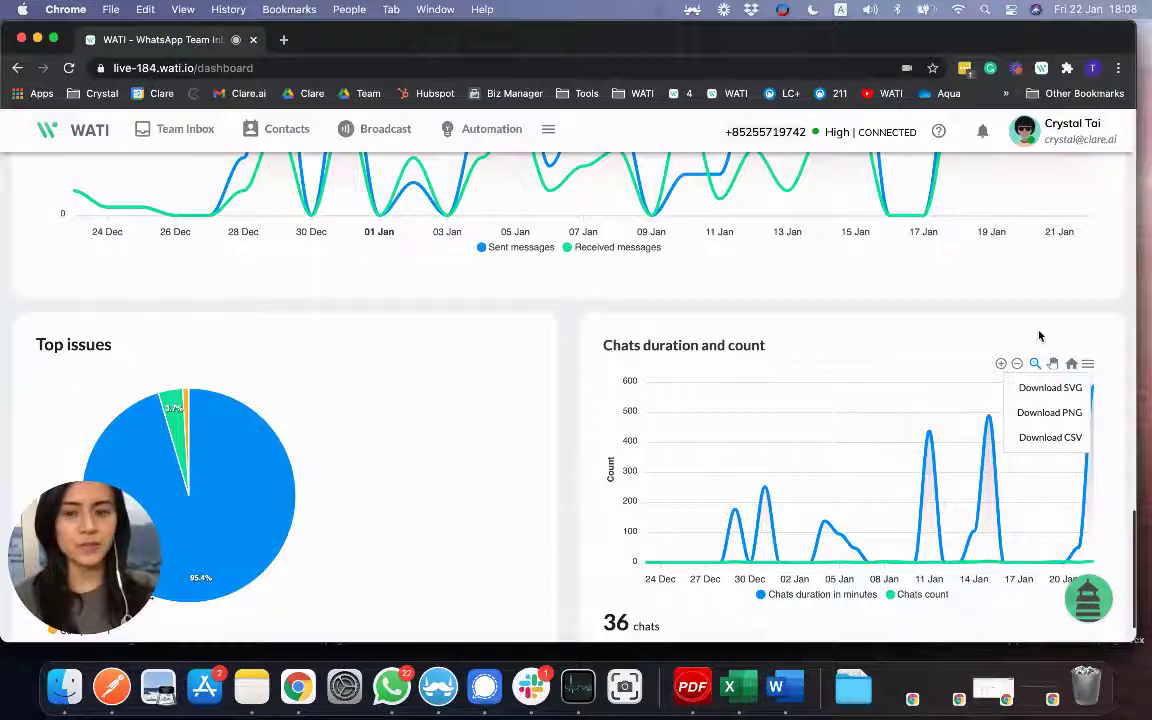
- Open the account's Settings page
scroll(639, 352, "up", 3)
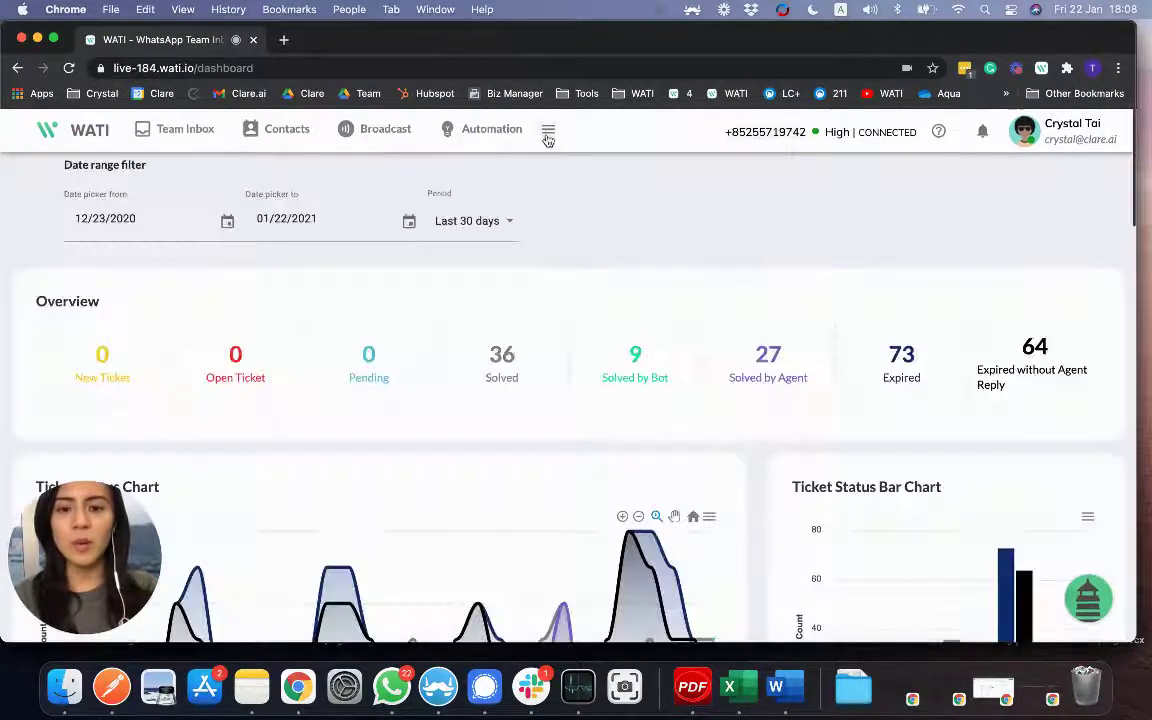
left_click(548, 131)
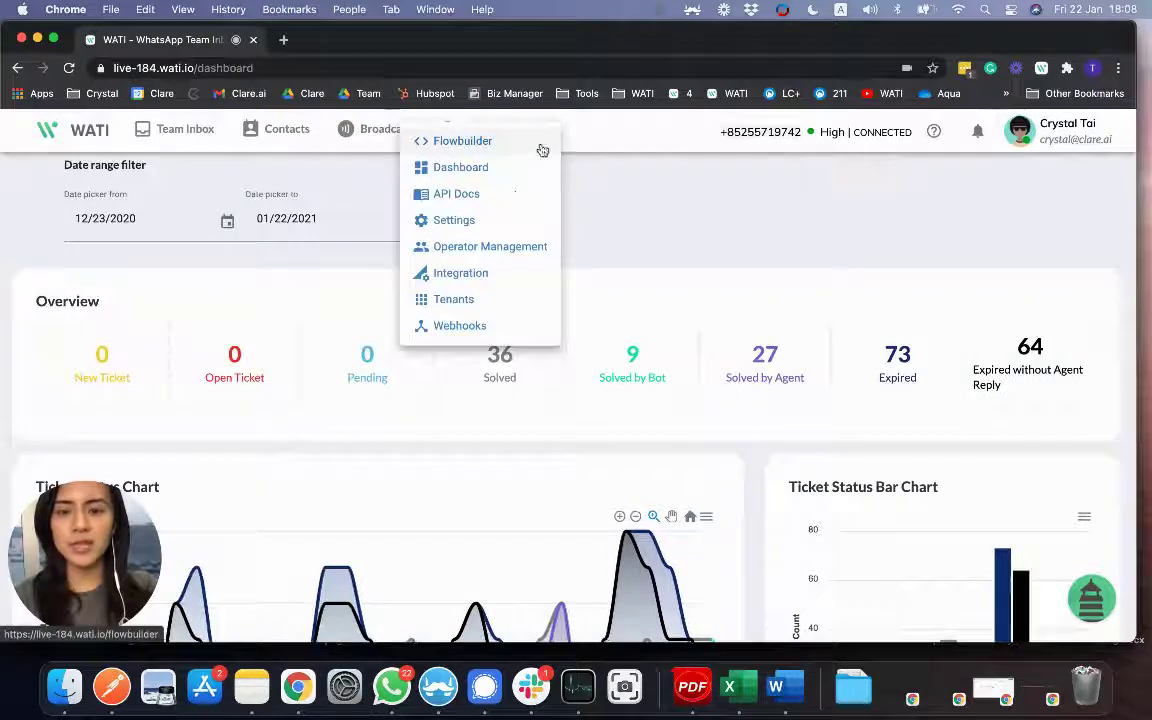
left_click(502, 221)
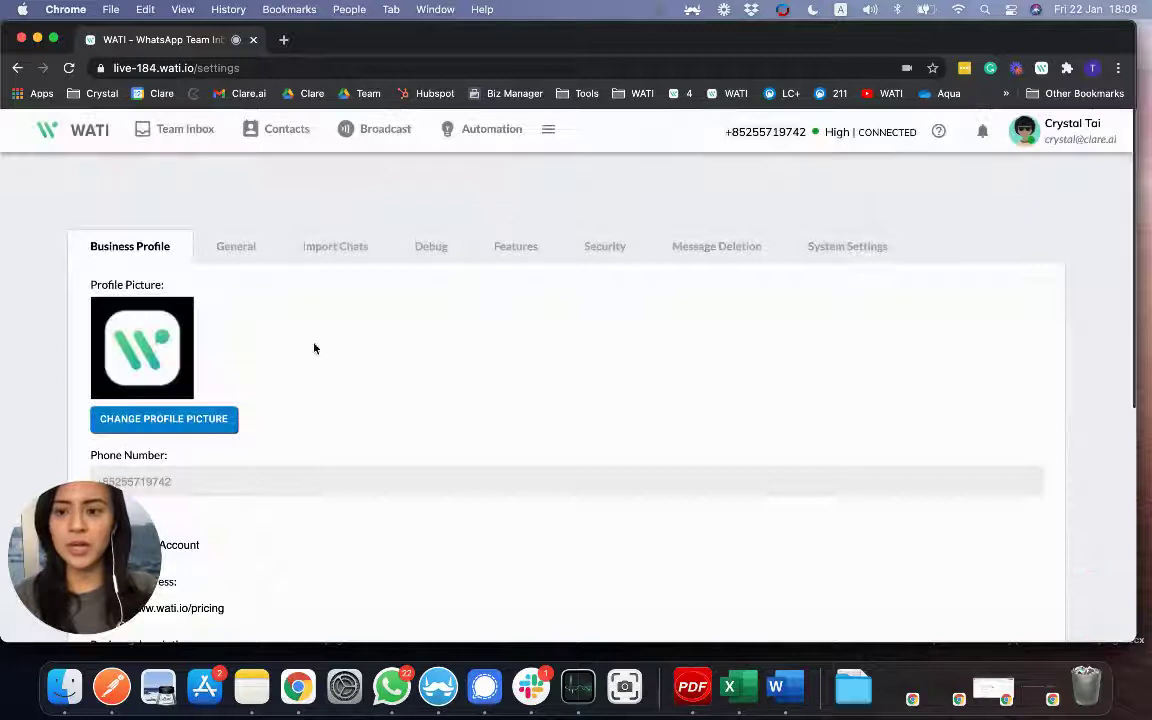
- Look through the Business Profile fields, from the profile picture and About text to the business websites
scroll(184, 353, "down", 1)
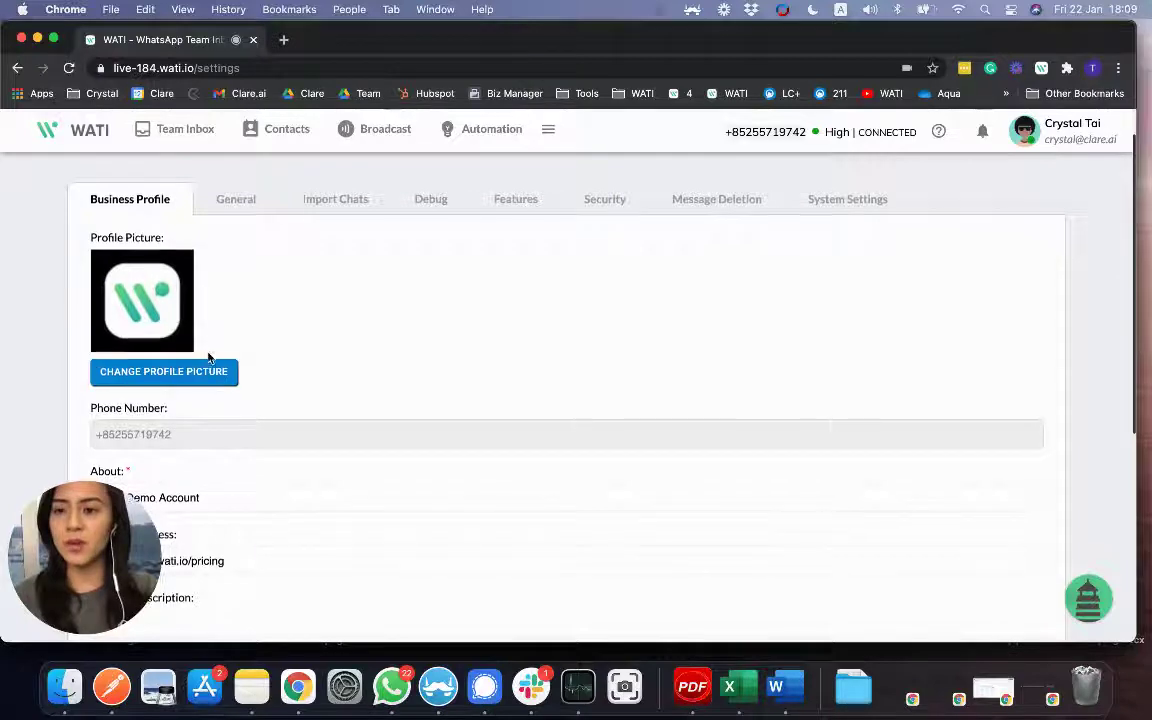
scroll(211, 357, "down", 3)
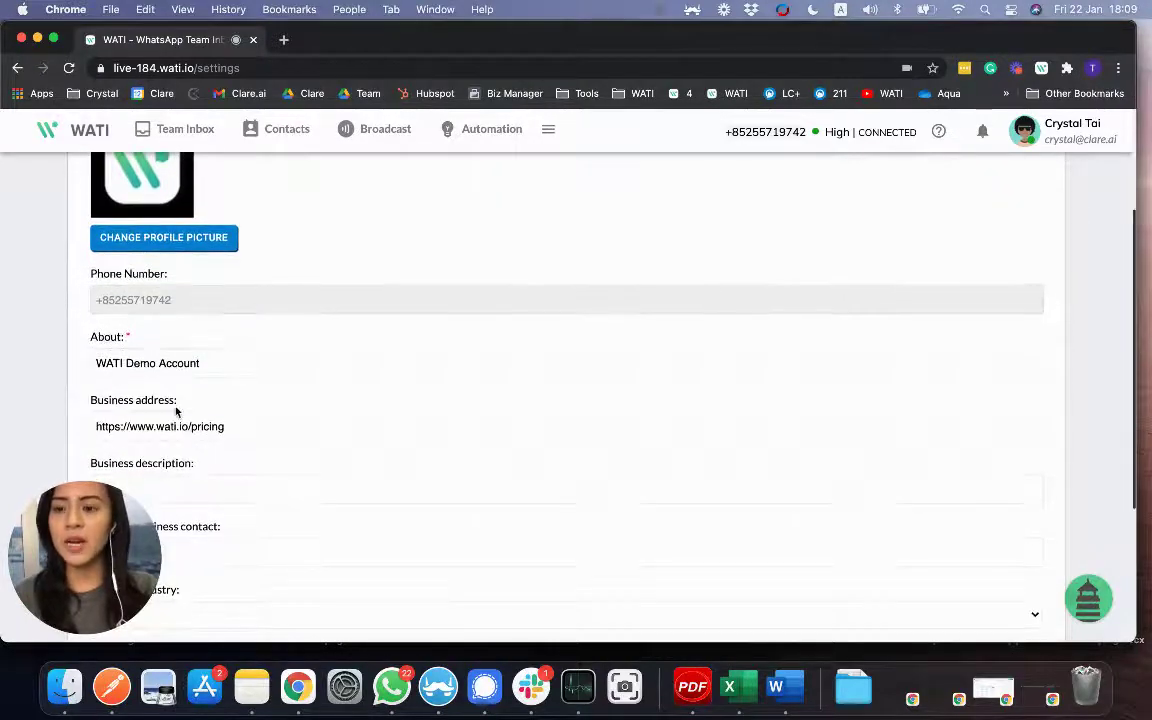
scroll(190, 409, "down", 2)
scroll(201, 406, "down", 1)
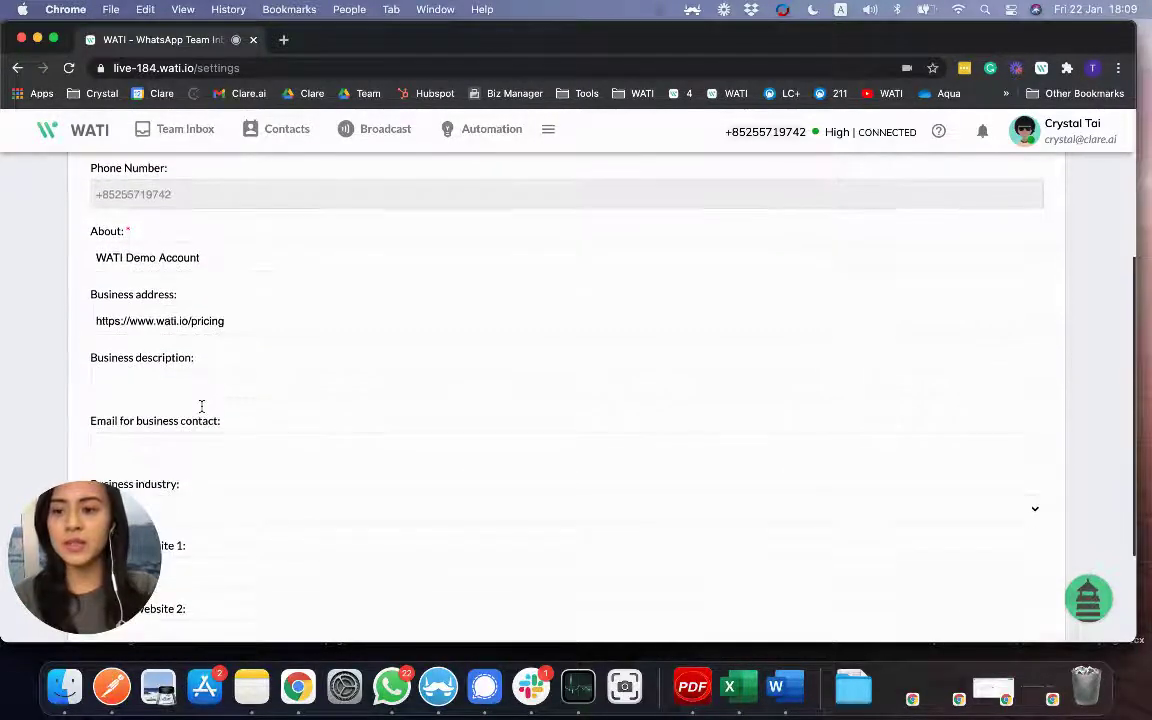
scroll(201, 406, "down", 2)
scroll(201, 406, "down", 2)
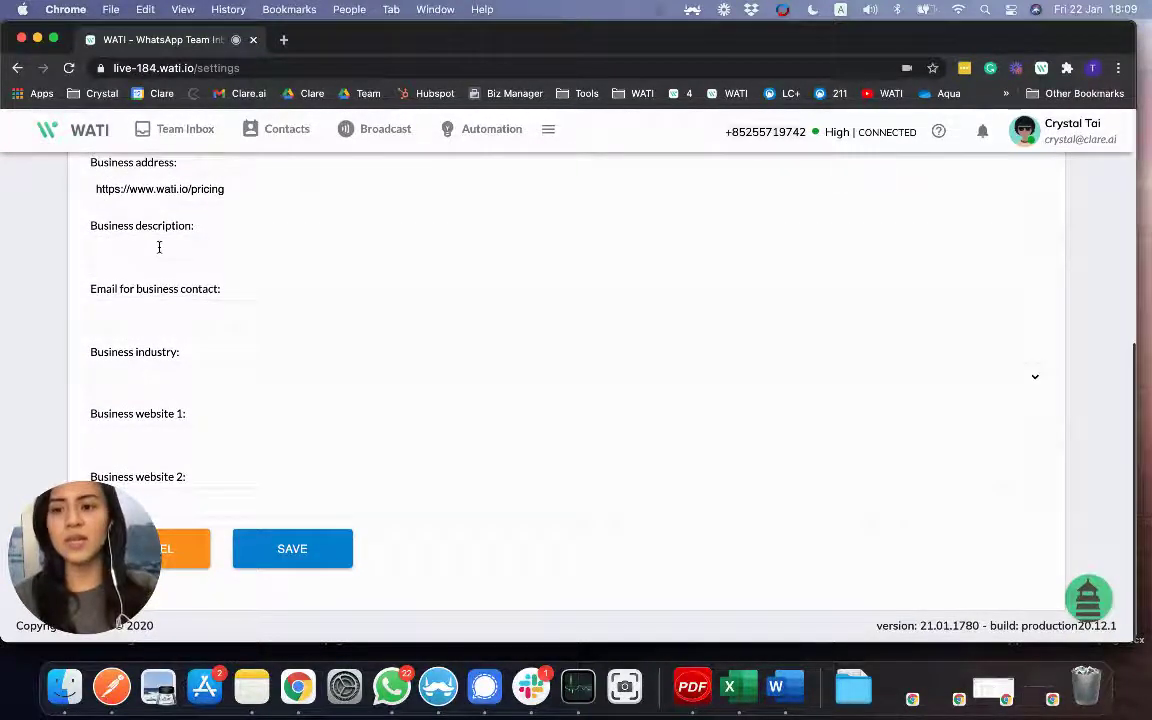
scroll(159, 247, "up", 1)
scroll(159, 247, "down", 1)
scroll(159, 247, "up", 10)
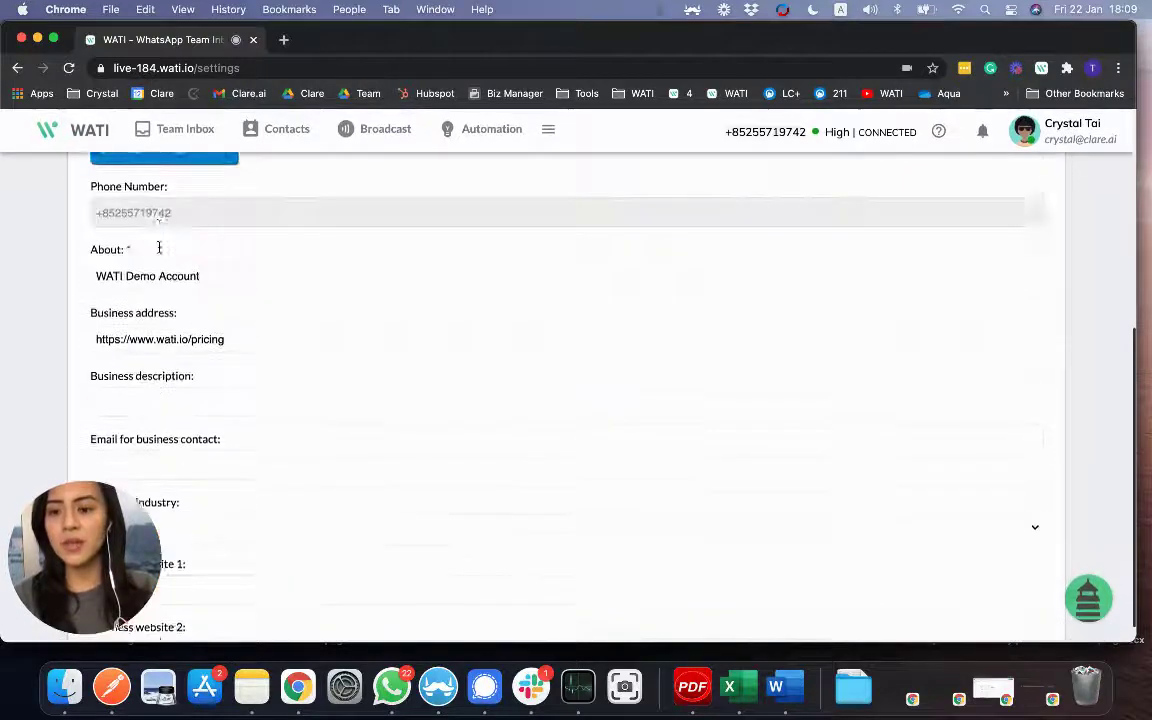
- Review the General settings, including the report schedule, customer time zone and the available language options
left_click(213, 228)
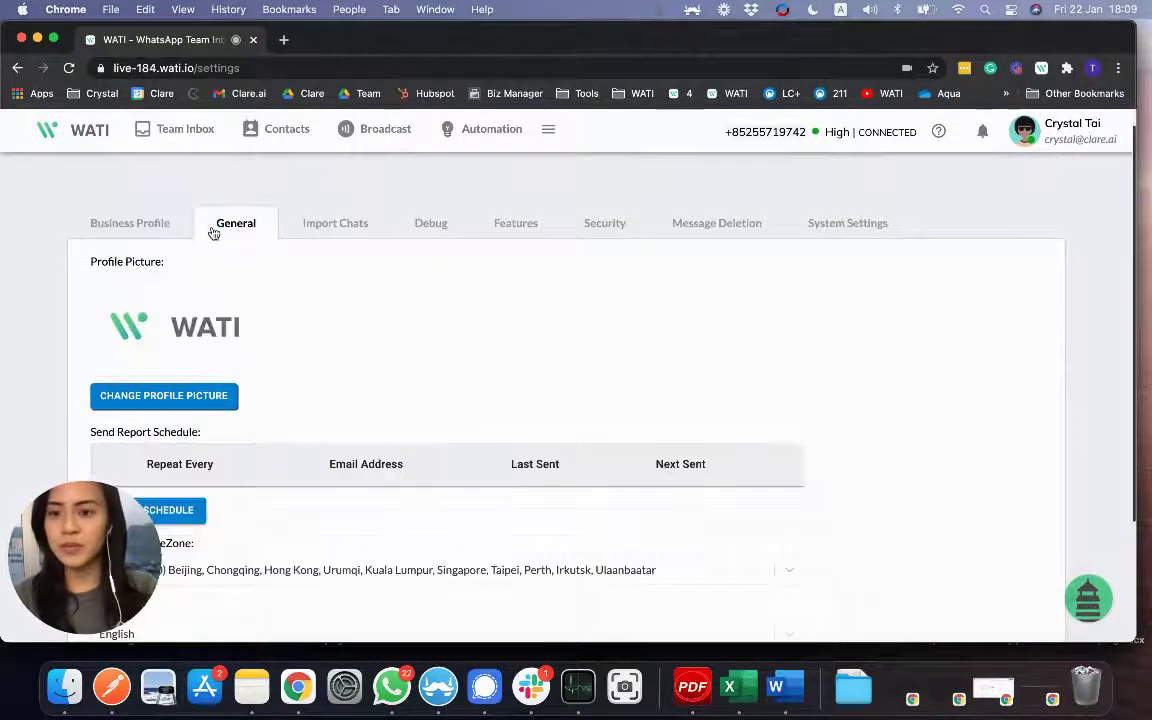
scroll(221, 292, "down", 2)
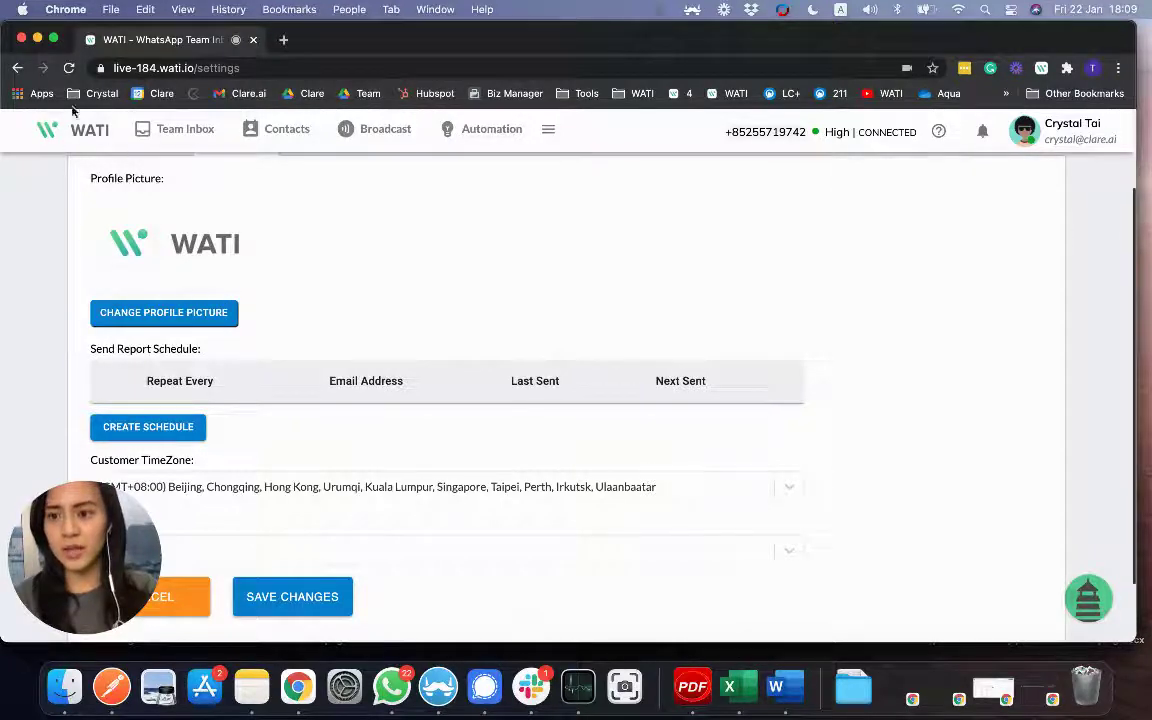
scroll(306, 250, "down", 2)
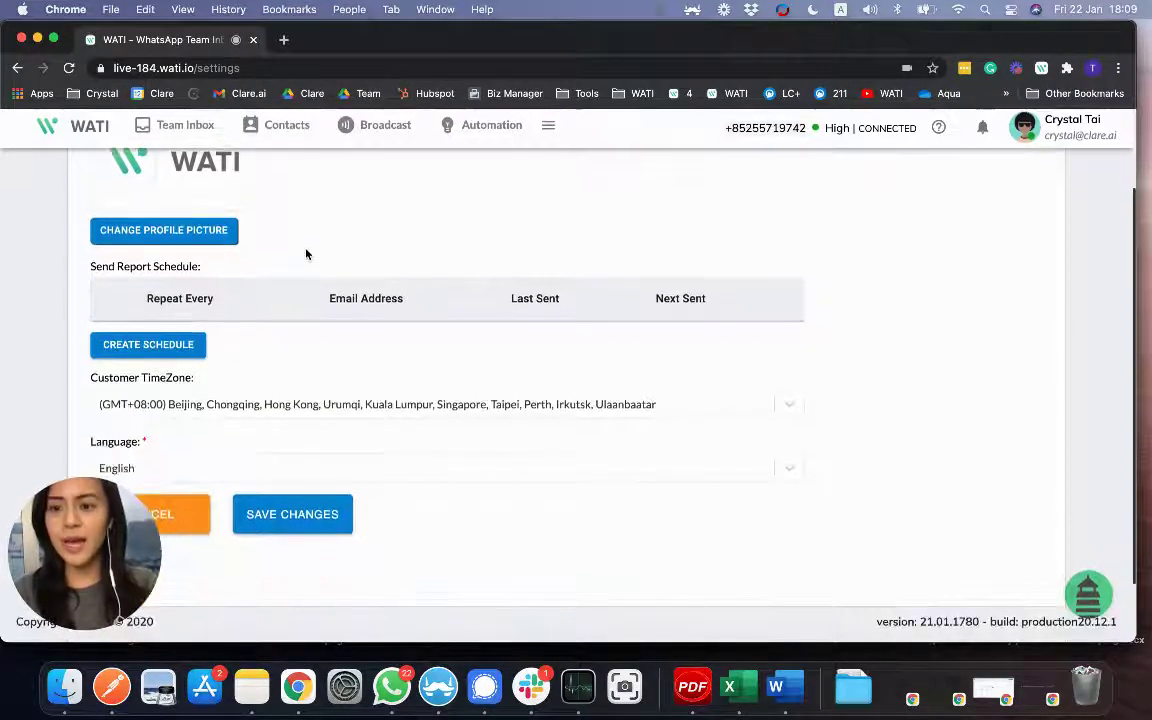
left_click(244, 470)
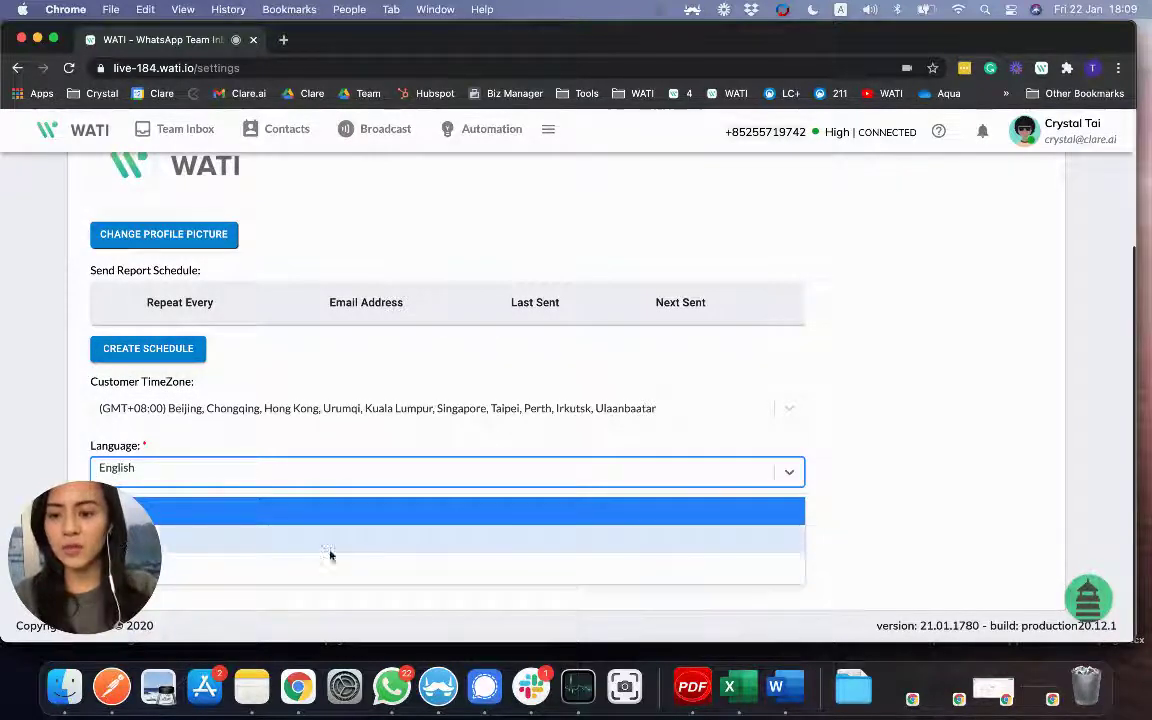
left_click_drag(138, 538, 380, 550)
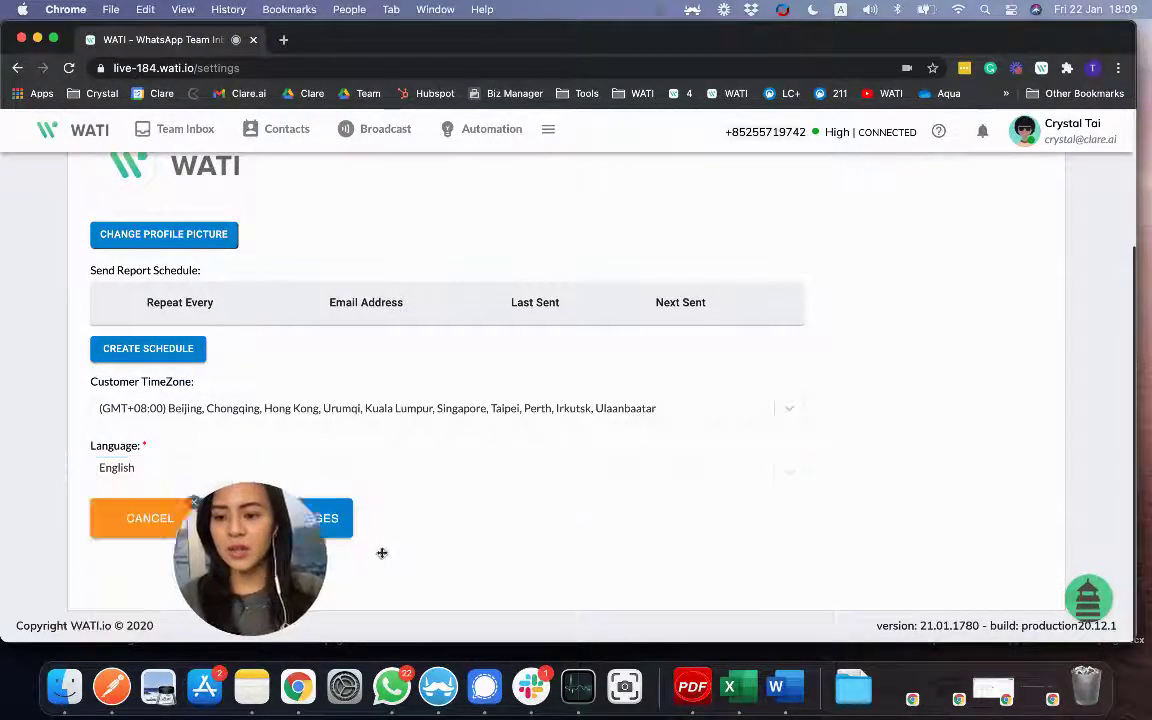
left_click(183, 486)
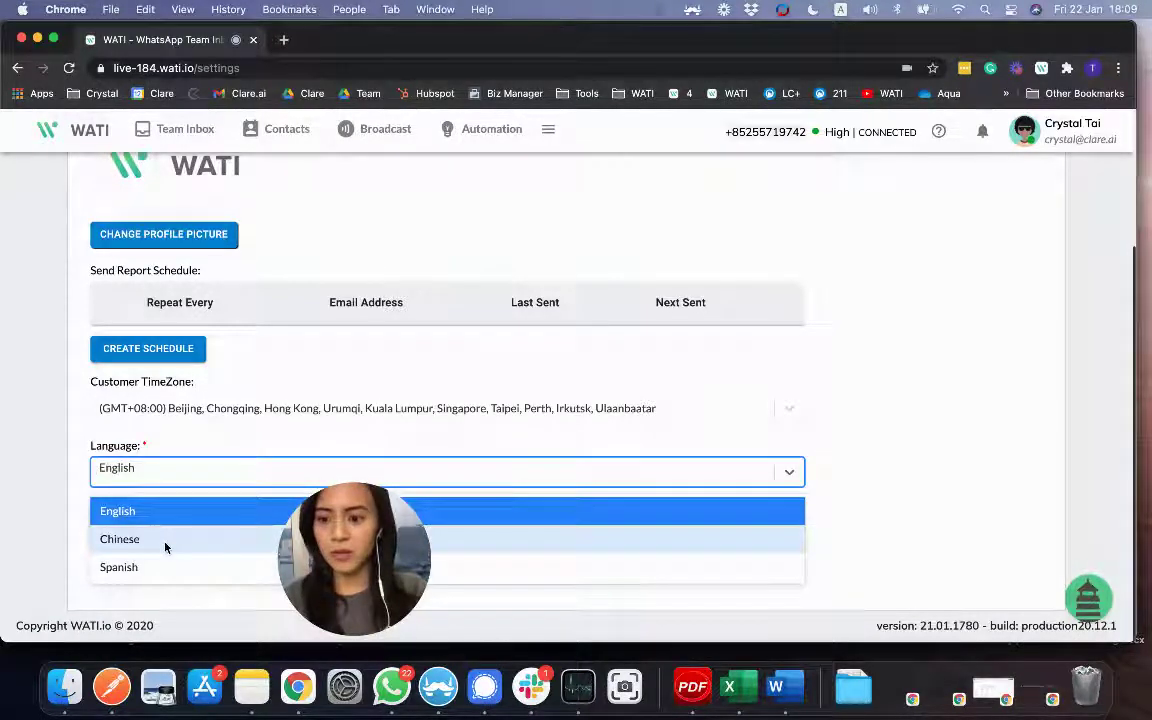
left_click_drag(313, 552, 61, 552)
scroll(210, 345, "up", 4)
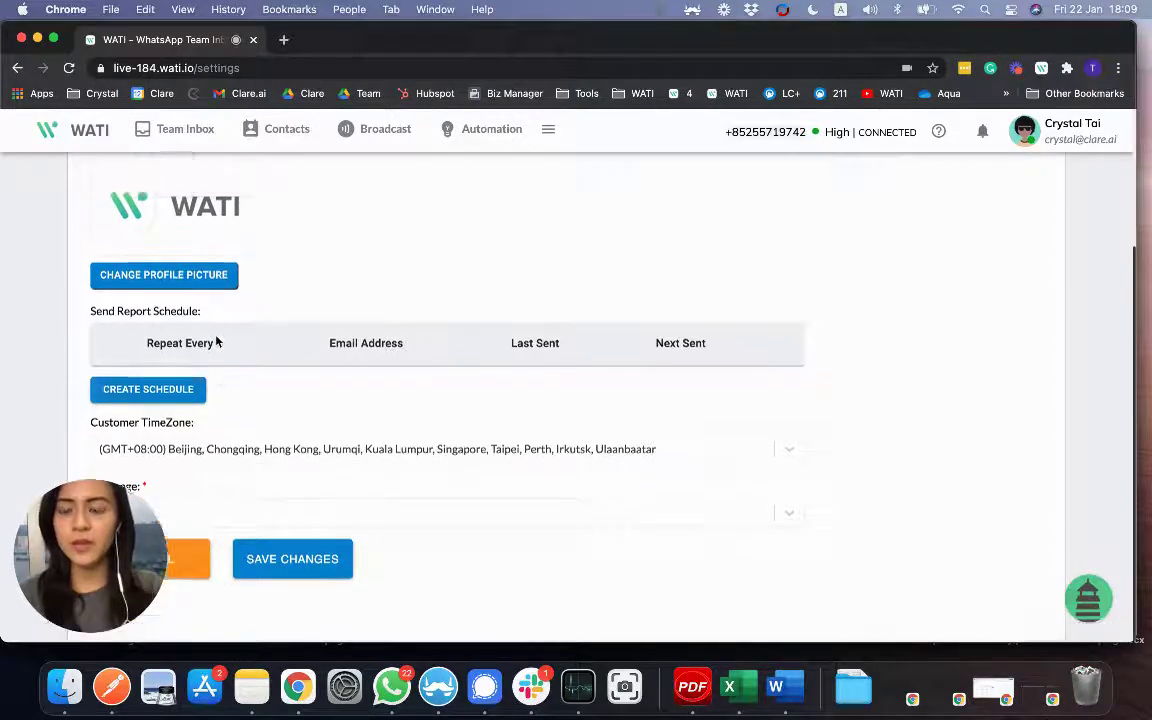
scroll(320, 270, "down", 1)
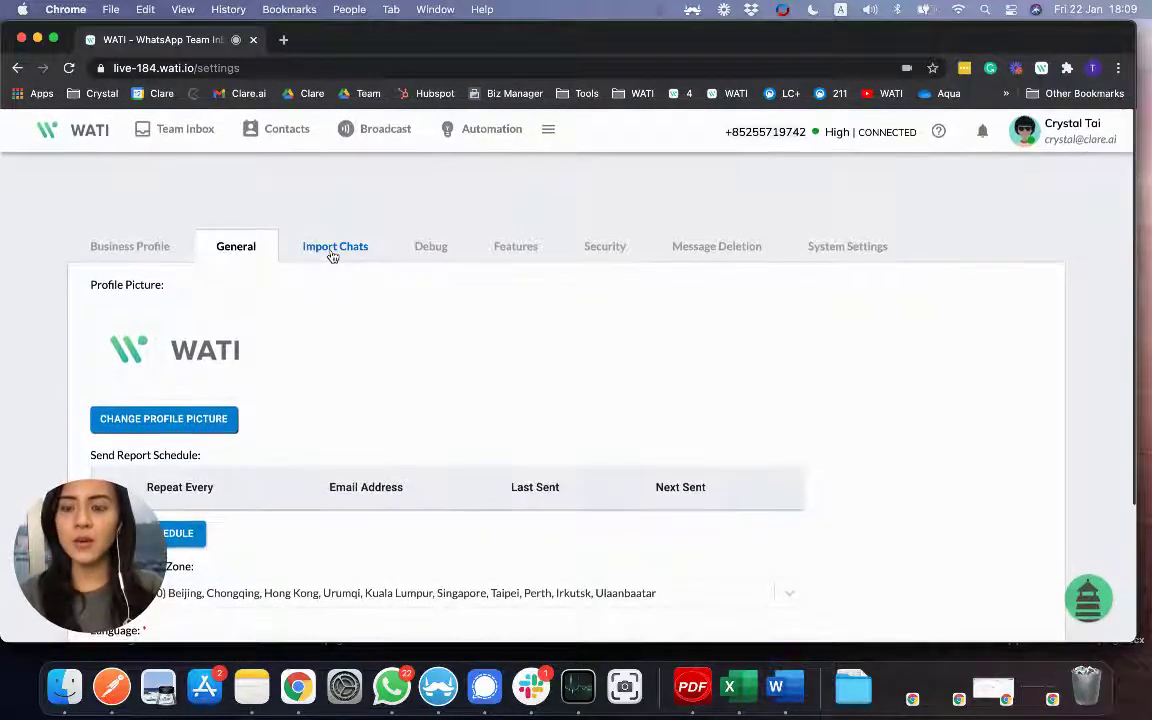
- Examine the Import Chats options and the WATI chat backup extension, and view the Features settings
left_click(333, 253)
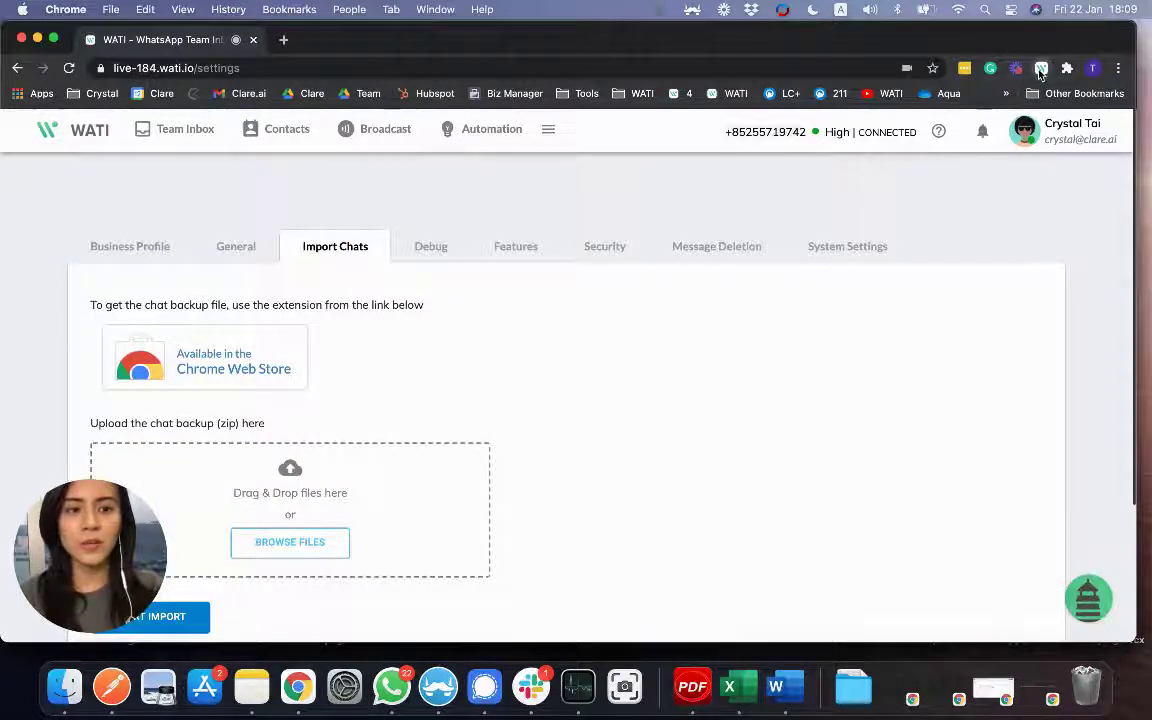
left_click(1041, 69)
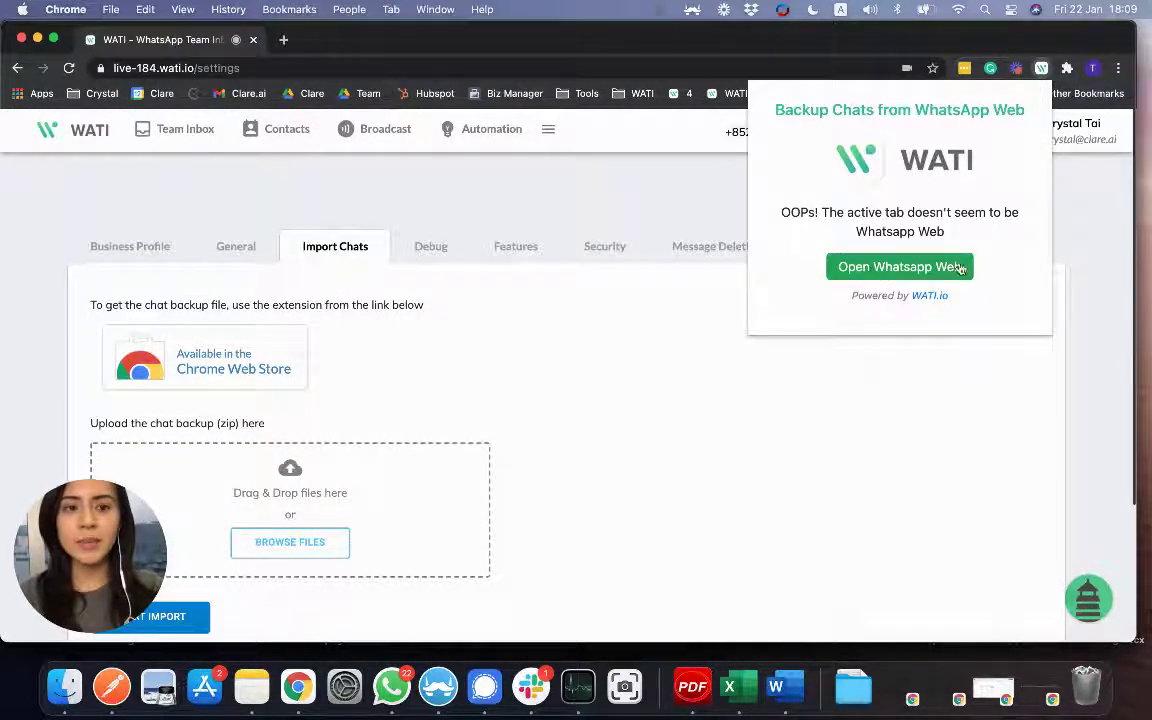
left_click(977, 342)
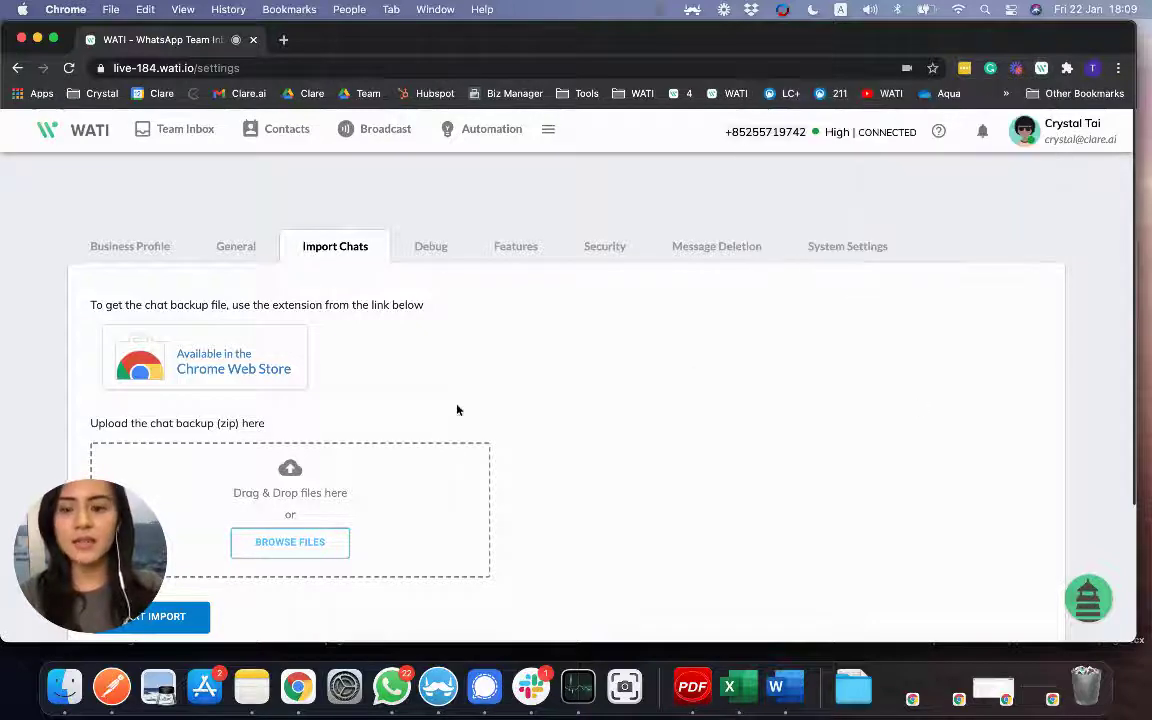
scroll(445, 411, "down", 2)
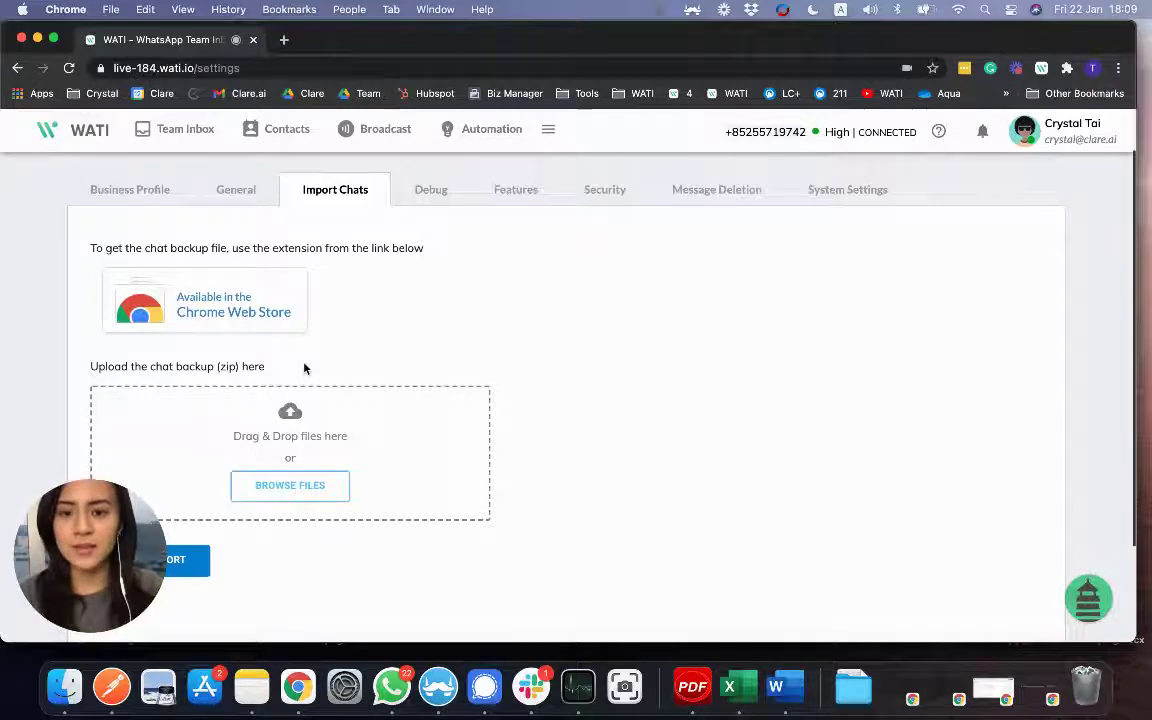
left_click(499, 196)
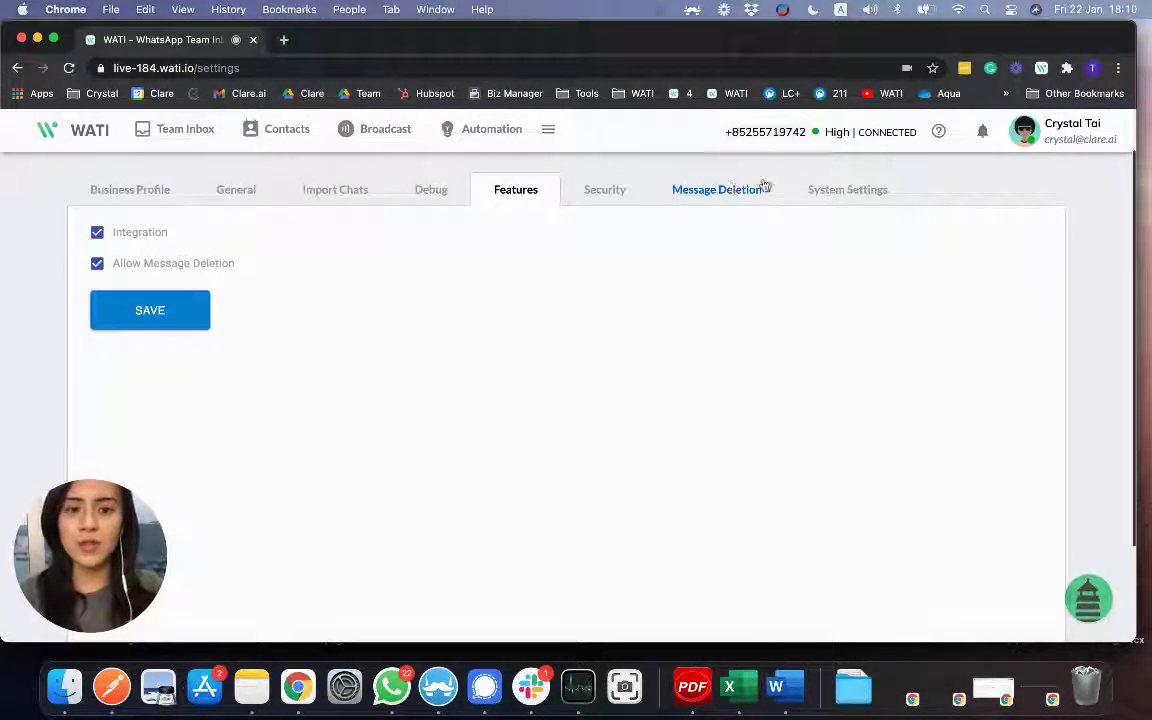
- Go to Operator Management and open the form for adding an operator
left_click(547, 135)
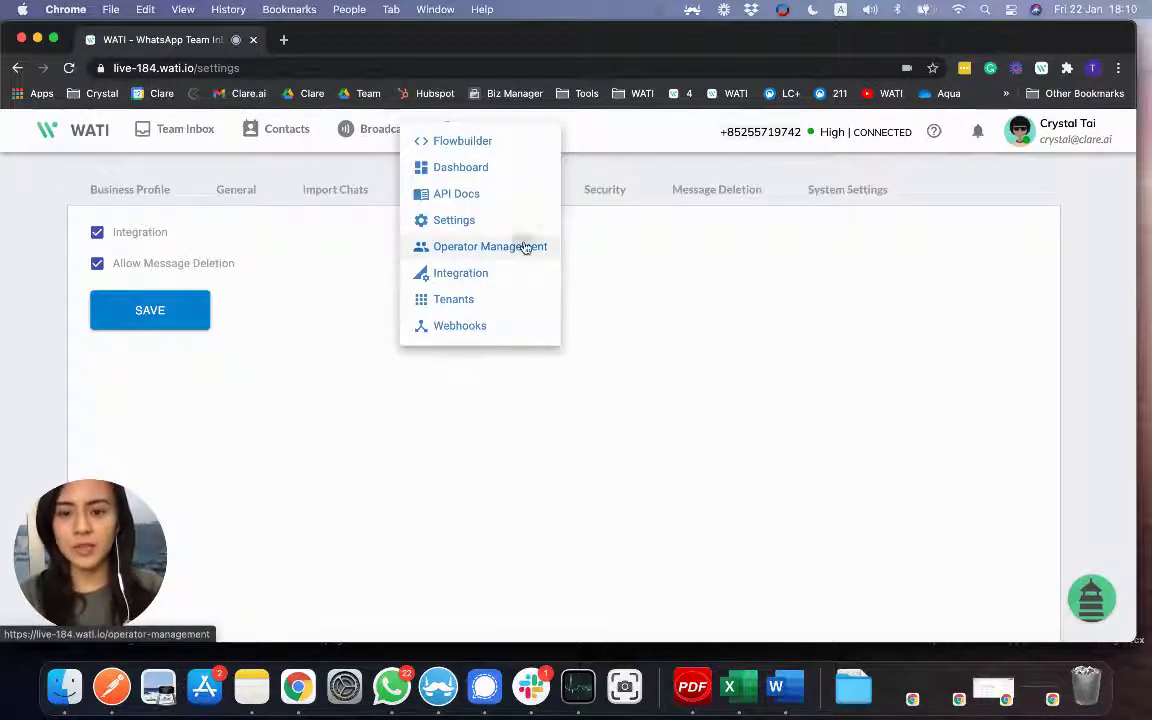
left_click(524, 247)
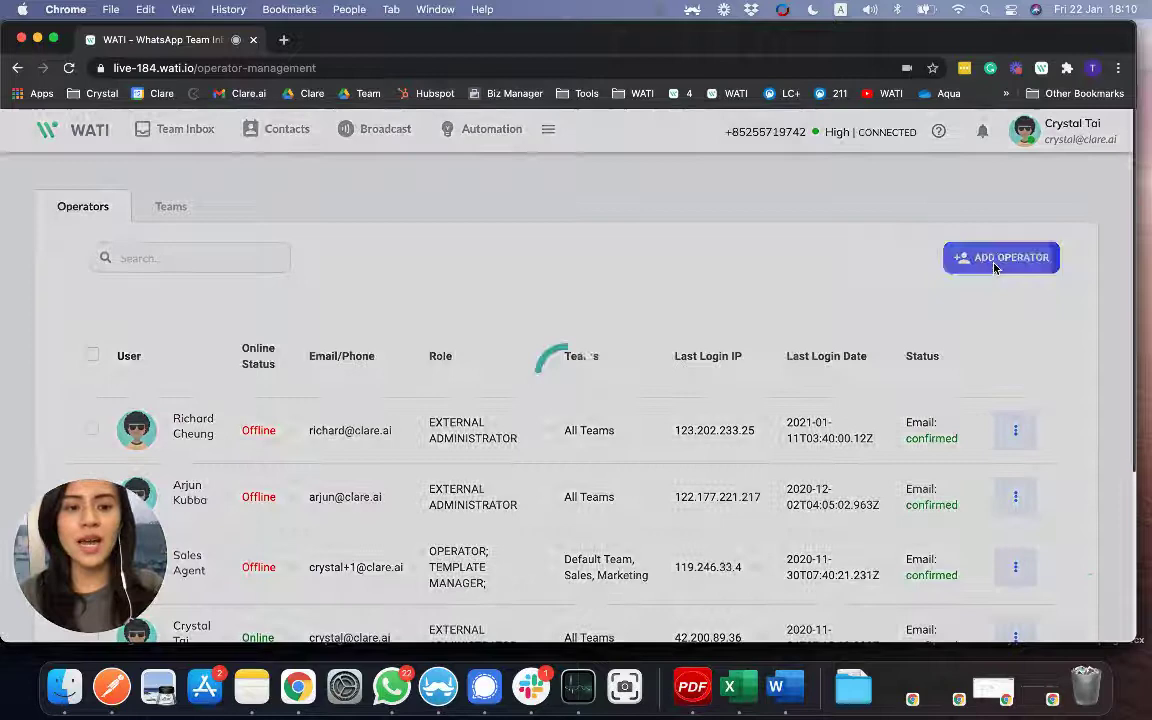
left_click(996, 262)
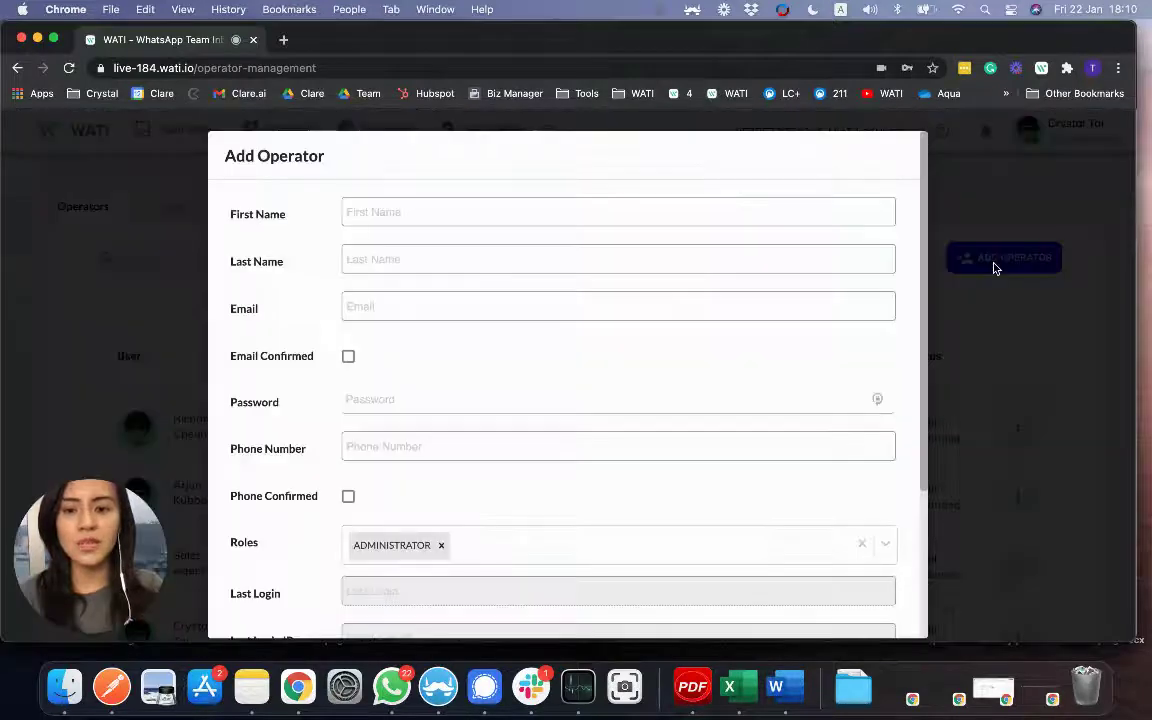
left_click(525, 207)
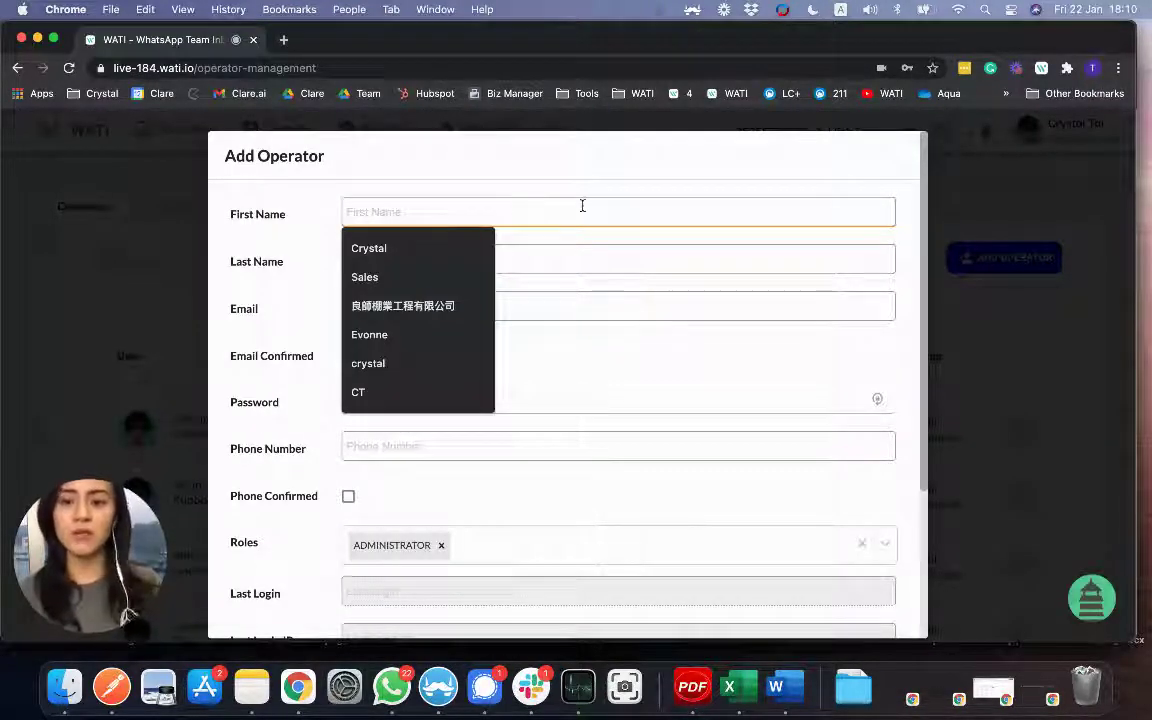
left_click(347, 185)
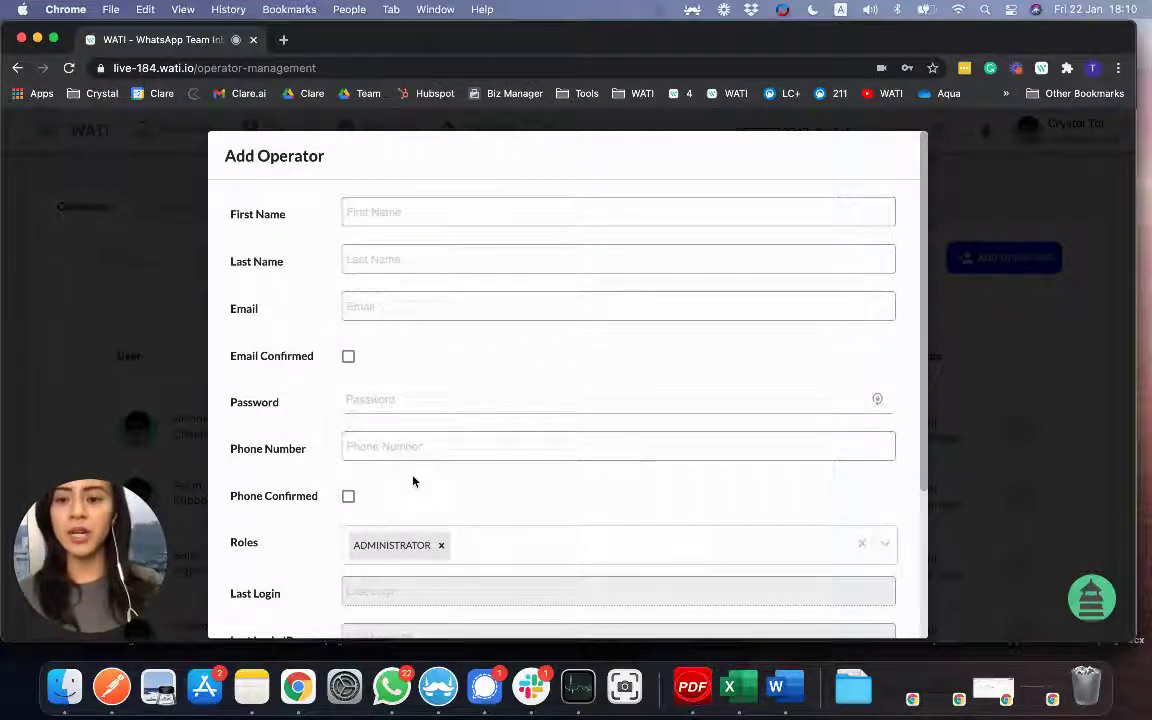
- Look through the roles that can be assigned to a new operator and the remaining Add Operator fields
scroll(413, 481, "down", 3)
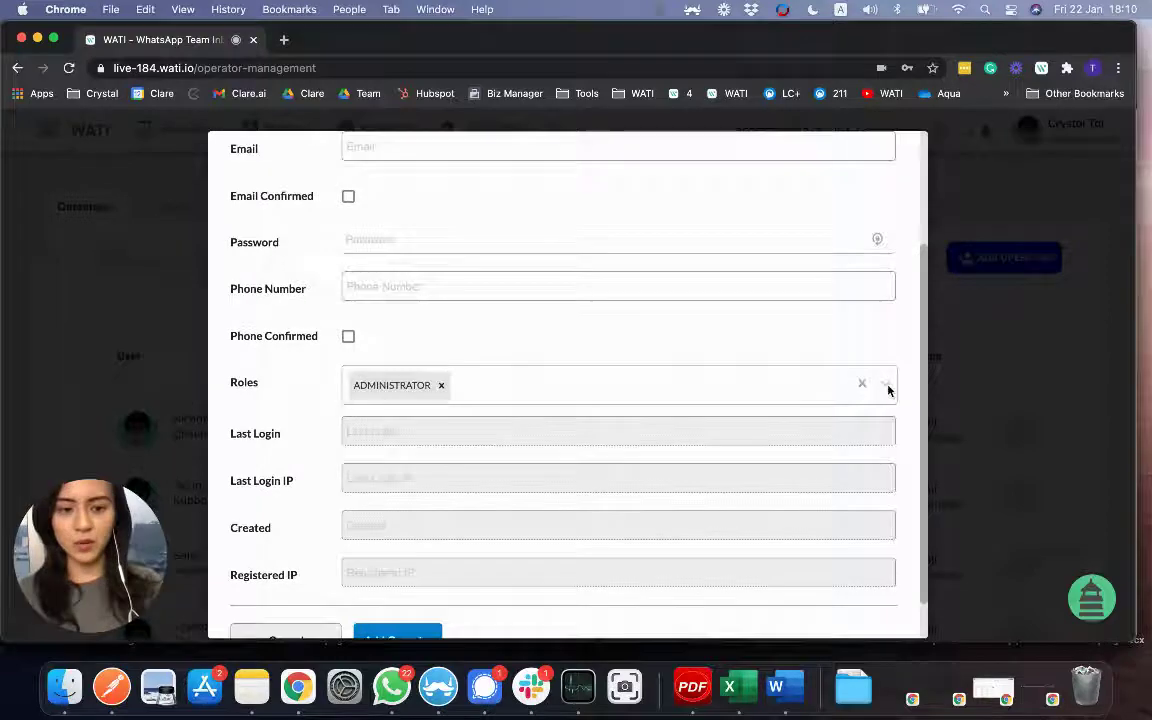
left_click(888, 390)
scroll(727, 505, "down", 3)
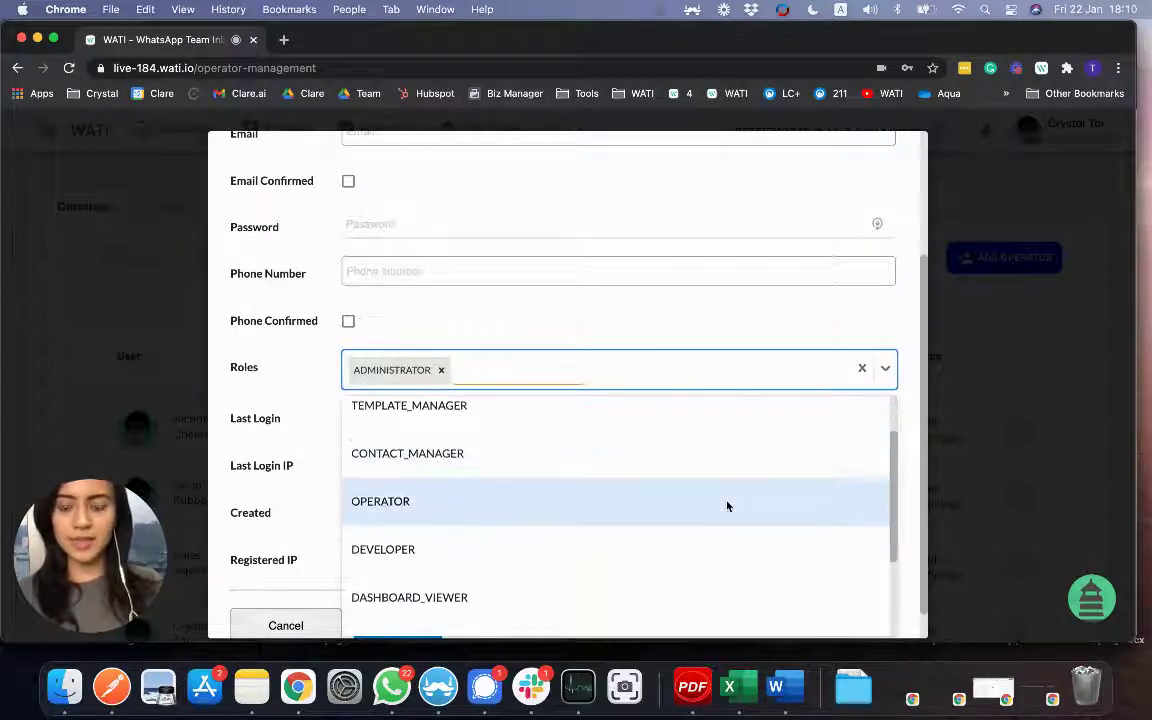
scroll(727, 505, "down", 2)
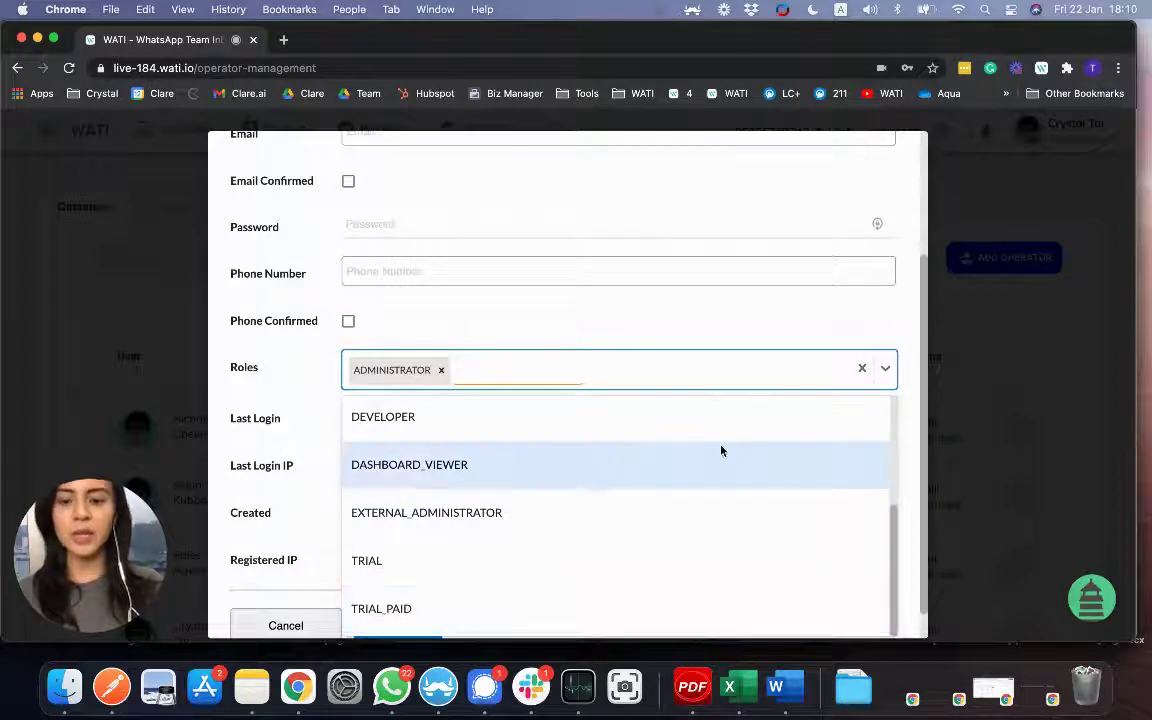
scroll(721, 451, "up", 5)
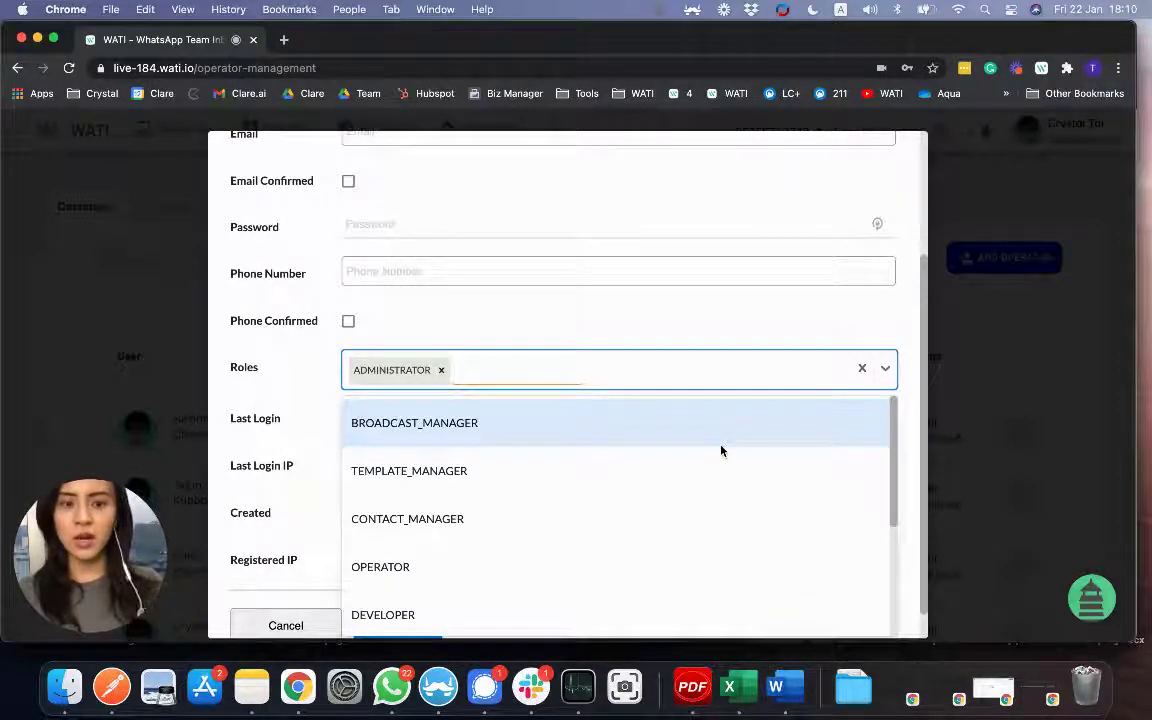
left_click(712, 306)
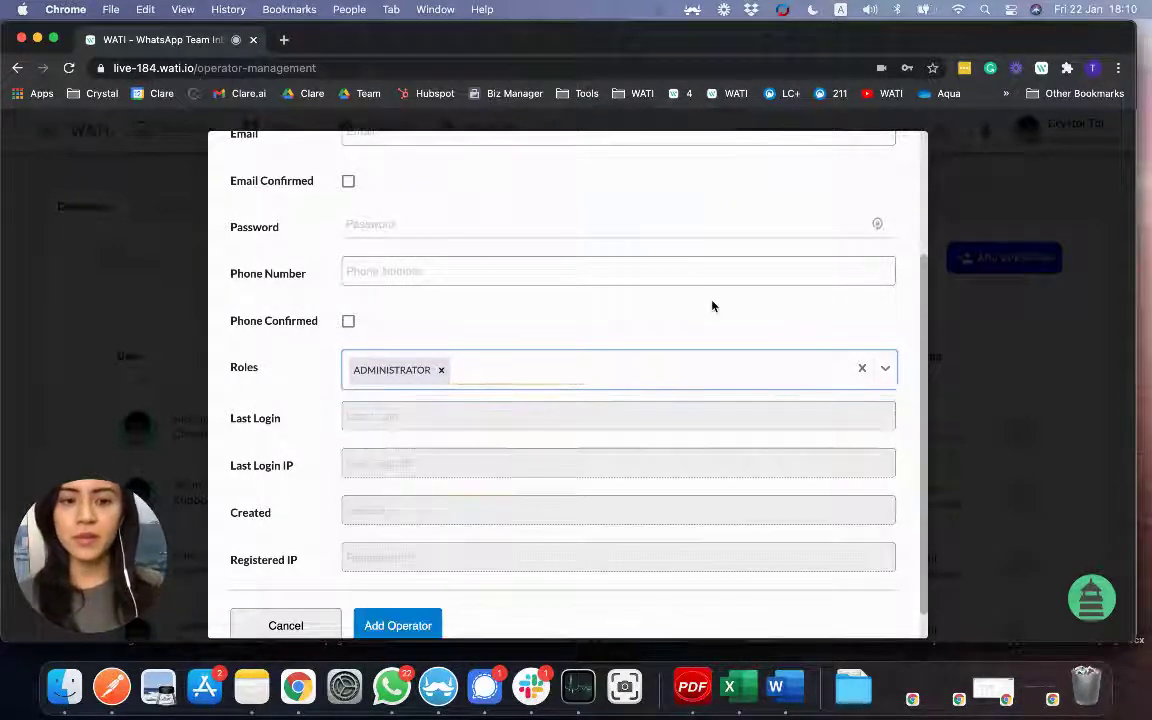
scroll(712, 306, "down", 1)
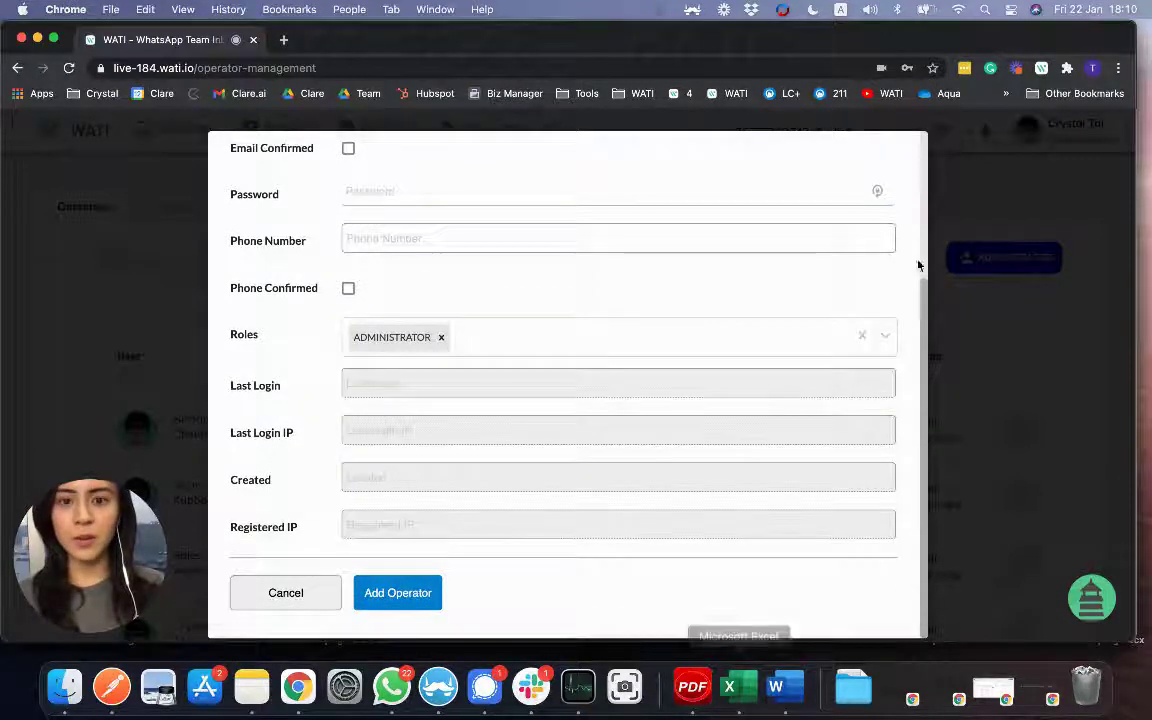